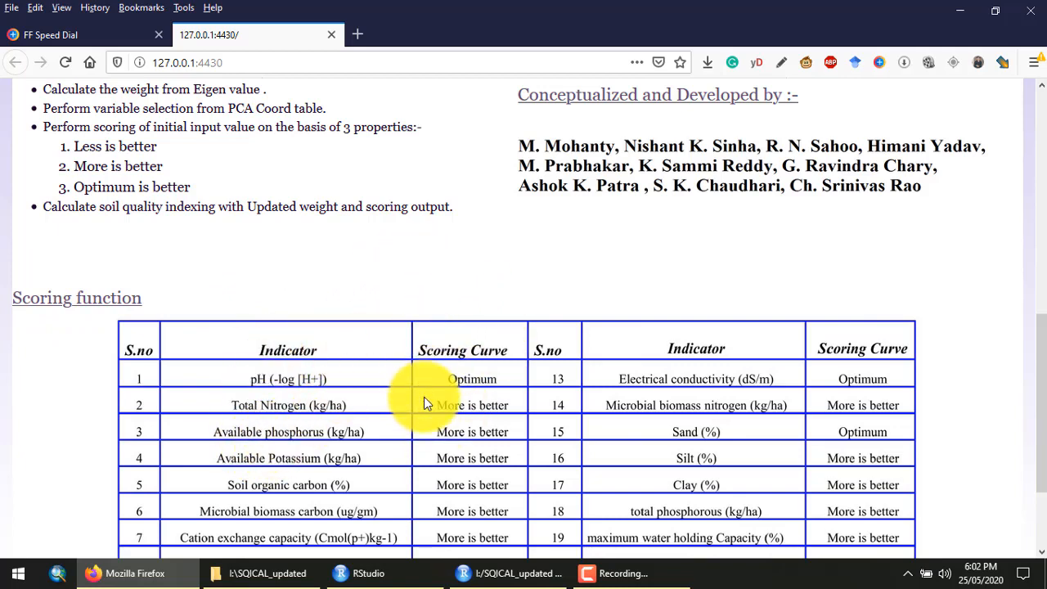
Step: Go to the SQI calculation section and upload Test_data.csv as the input file
{"action": "scroll", "coordinate": [433, 374], "scroll_direction": "down", "scroll_amount": 3}
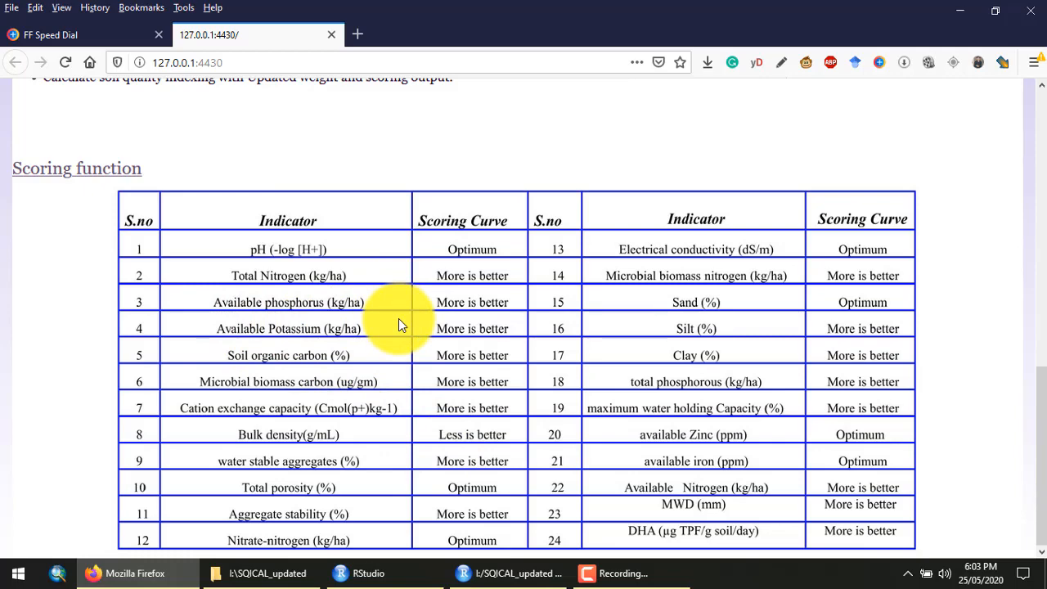
{"action": "scroll", "coordinate": [546, 293], "scroll_direction": "up", "scroll_amount": 8}
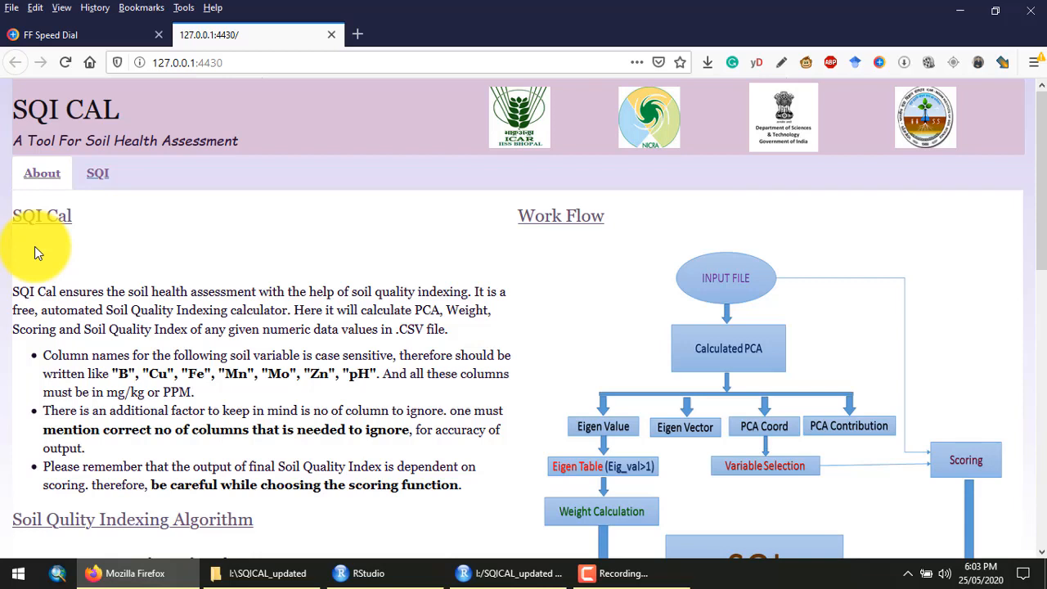
{"action": "left_click", "coordinate": [98, 177]}
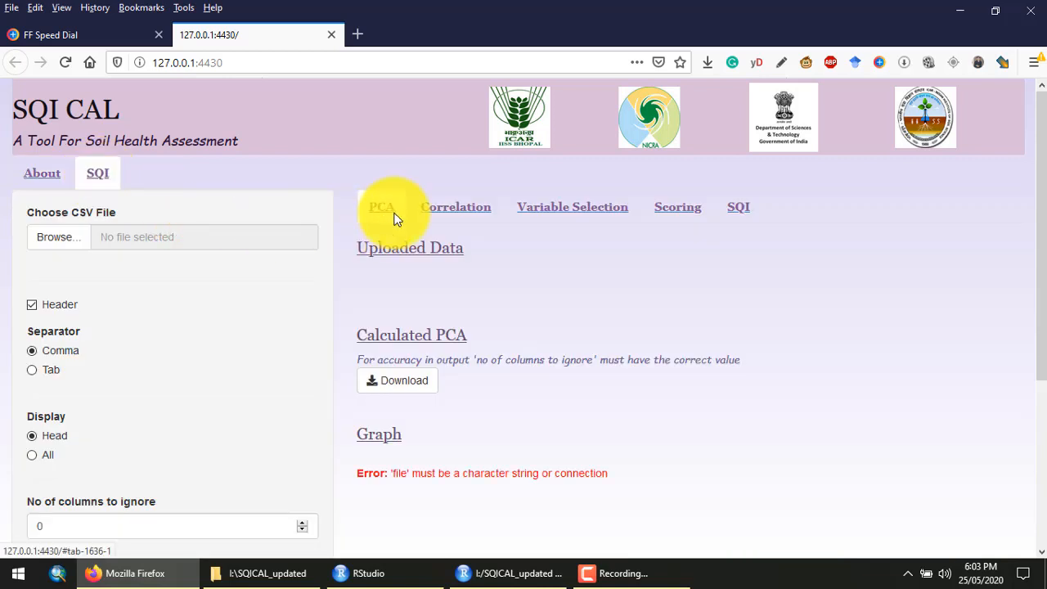
{"action": "left_click", "coordinate": [54, 237]}
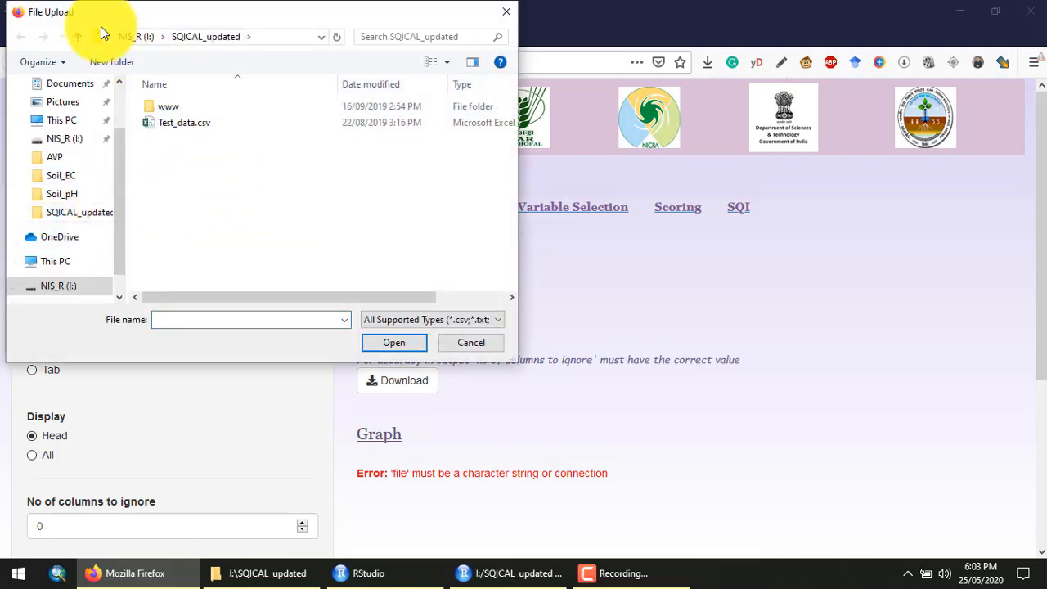
{"action": "left_click", "coordinate": [178, 122]}
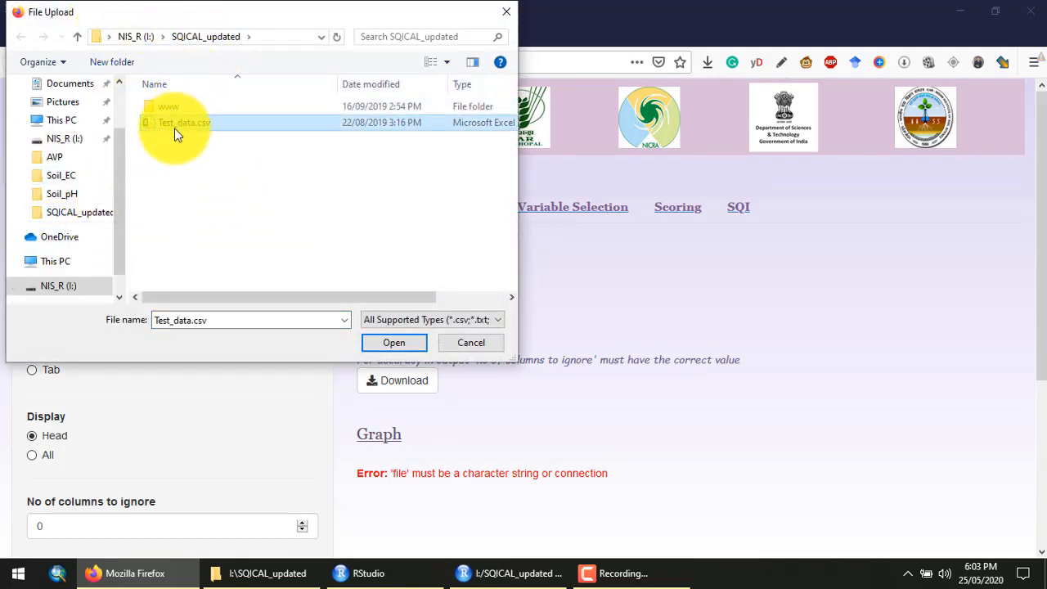
{"action": "left_click", "coordinate": [392, 345]}
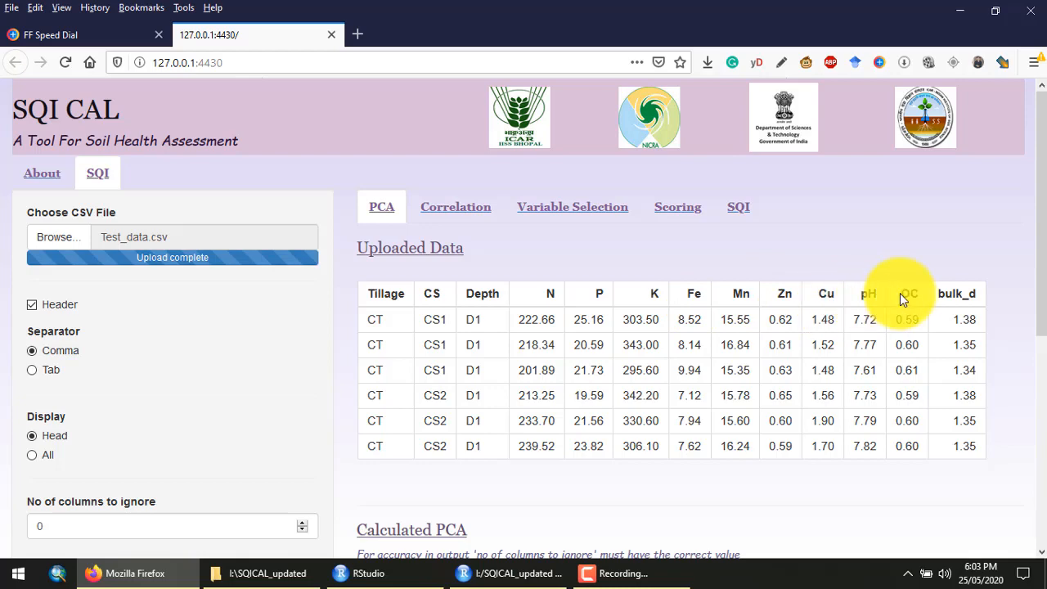
Step: Set the number of columns to ignore to 3, excluding the Tillage, CS and Depth columns from the PCA
{"action": "scroll", "coordinate": [638, 294], "scroll_direction": "down", "scroll_amount": 3}
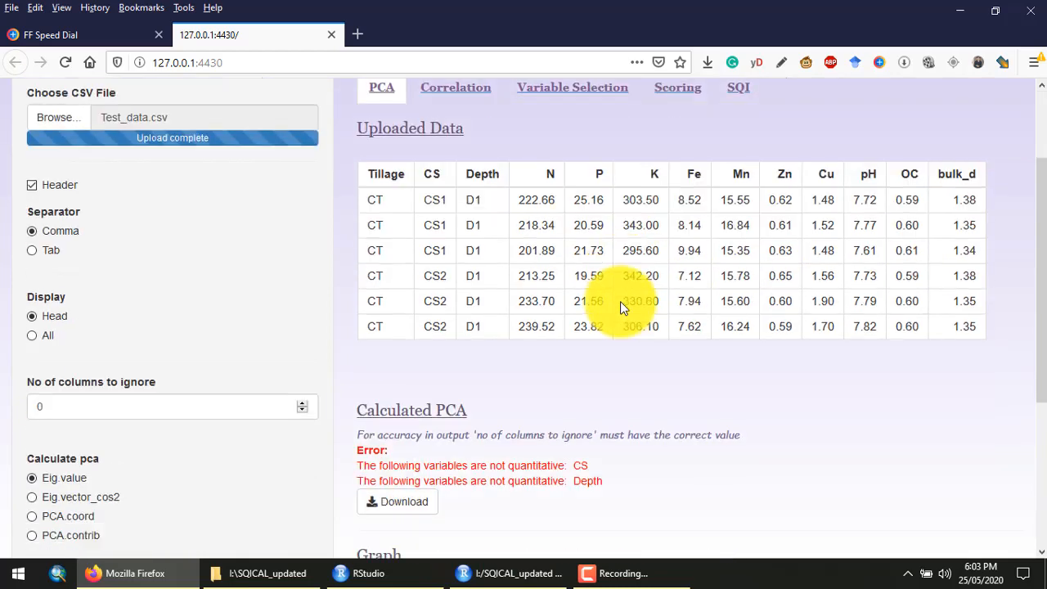
{"action": "scroll", "coordinate": [607, 316], "scroll_direction": "up", "scroll_amount": 1}
{"action": "scroll", "coordinate": [608, 316], "scroll_direction": "up", "scroll_amount": 2}
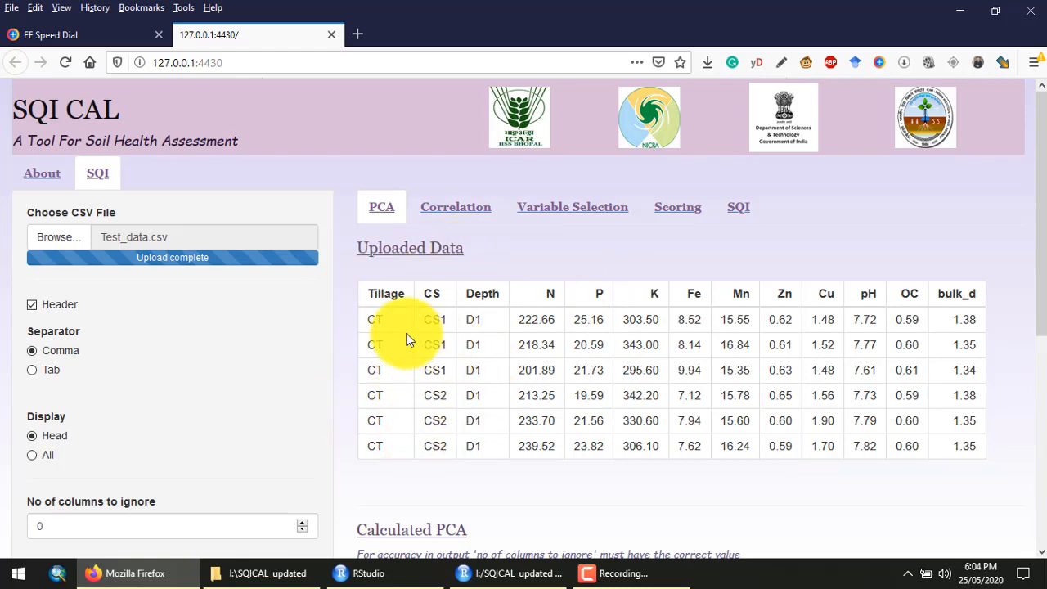
{"action": "scroll", "coordinate": [407, 338], "scroll_direction": "down", "scroll_amount": 3}
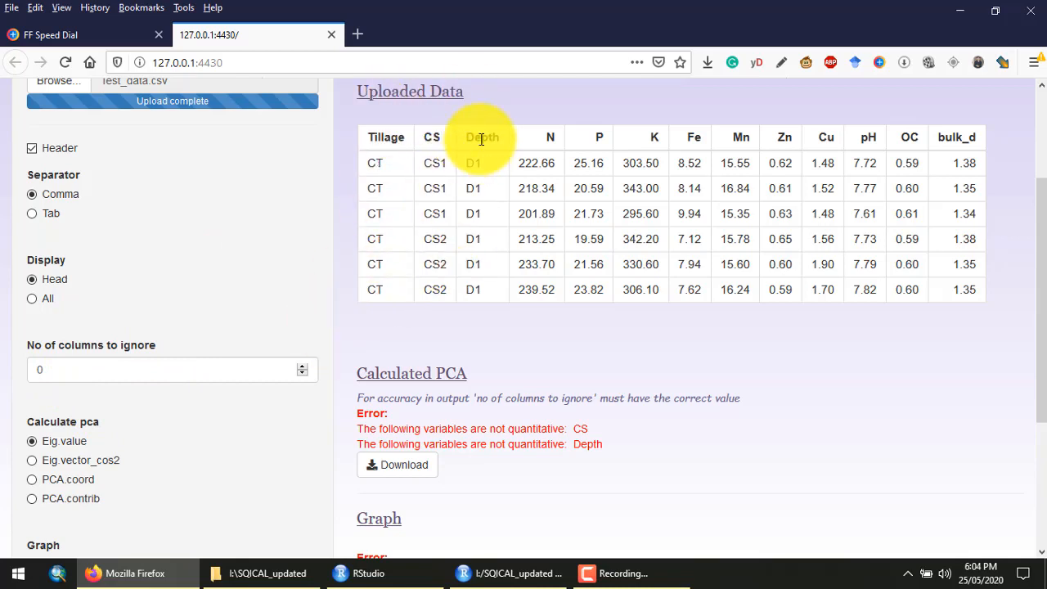
{"action": "left_click", "coordinate": [138, 374]}
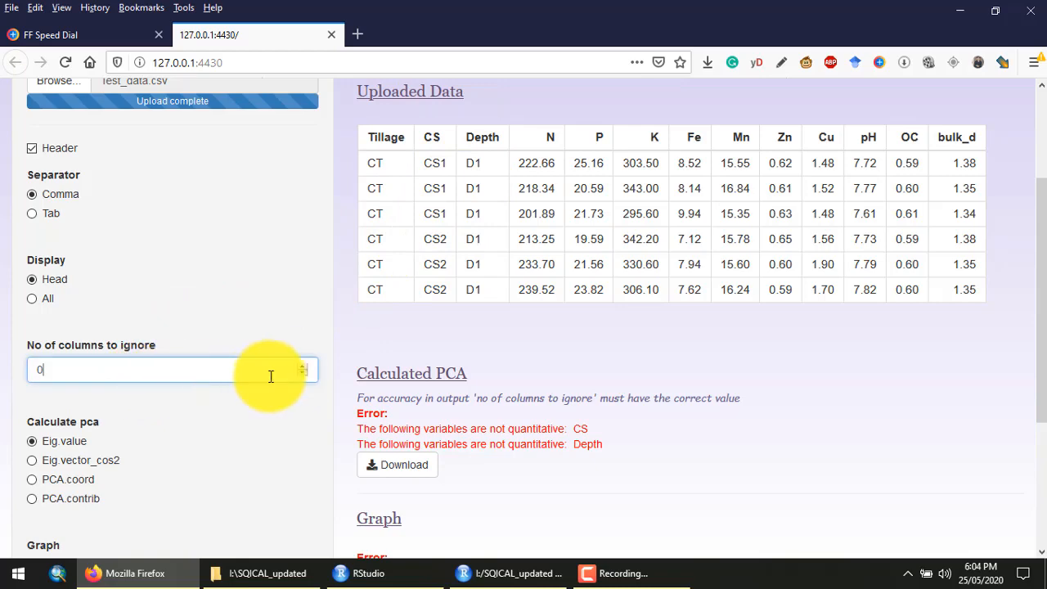
{"action": "left_click", "coordinate": [302, 367]}
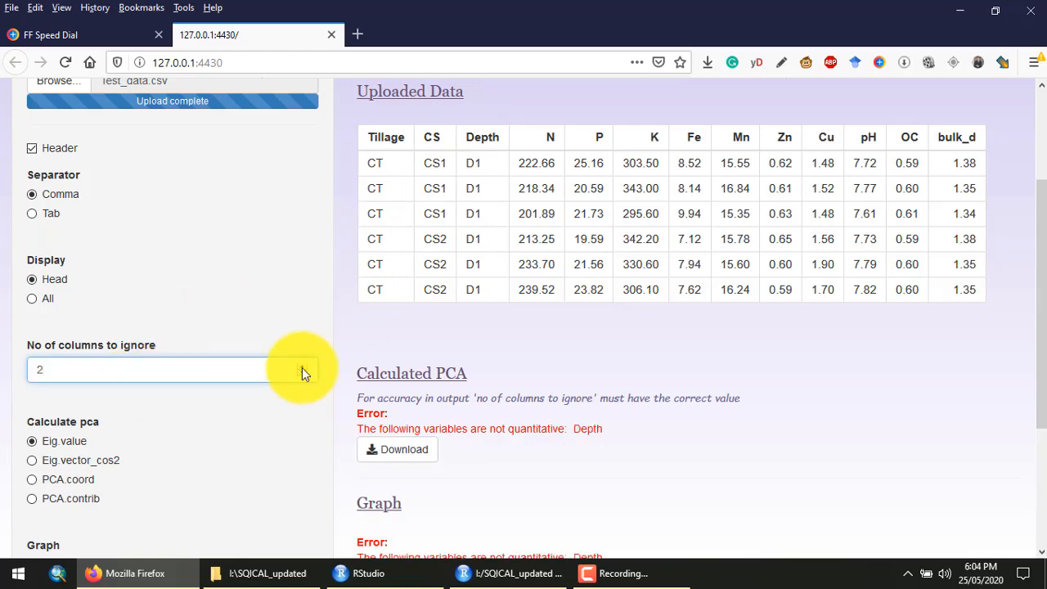
{"action": "left_click", "coordinate": [302, 367]}
Step: Examine the calculated PCA eigenvalue table and the scree plot below it
{"action": "scroll", "coordinate": [661, 292], "scroll_direction": "up", "scroll_amount": 4}
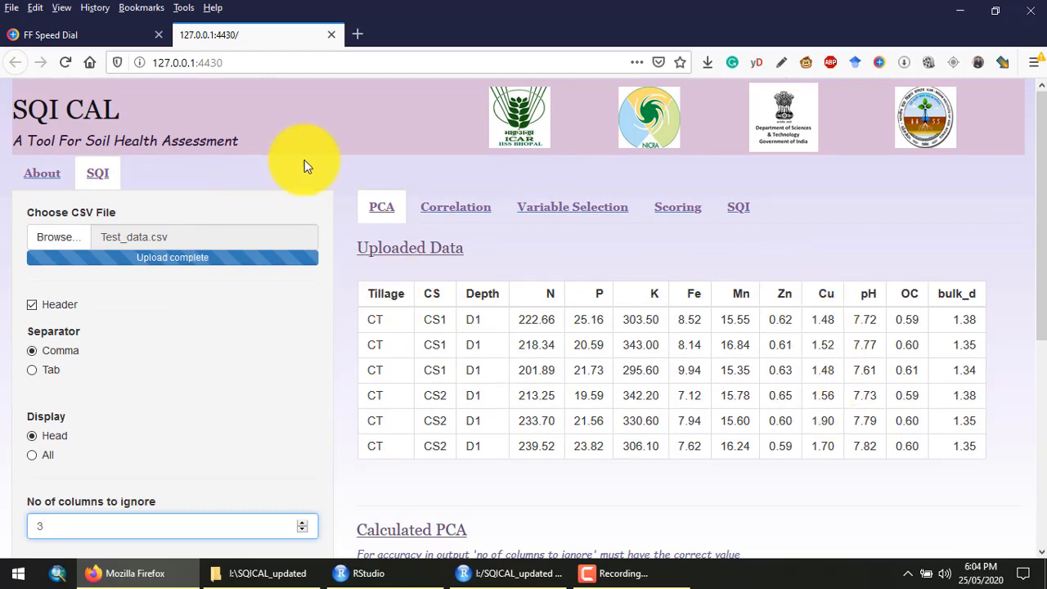
{"action": "scroll", "coordinate": [606, 323], "scroll_direction": "down", "scroll_amount": 3}
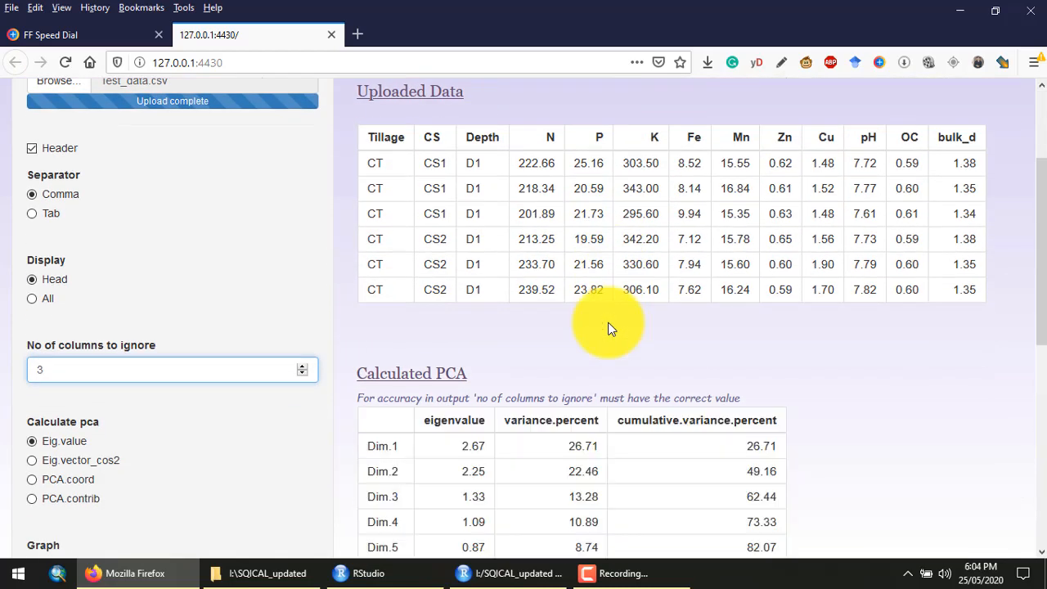
{"action": "scroll", "coordinate": [597, 317], "scroll_direction": "down", "scroll_amount": 3}
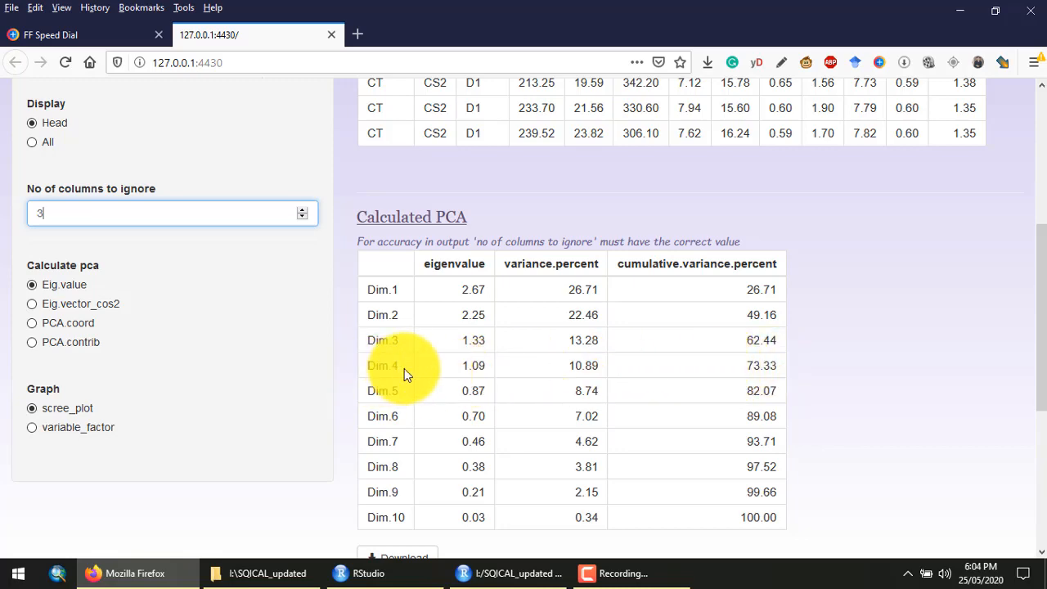
{"action": "scroll", "coordinate": [440, 328], "scroll_direction": "down", "scroll_amount": 3}
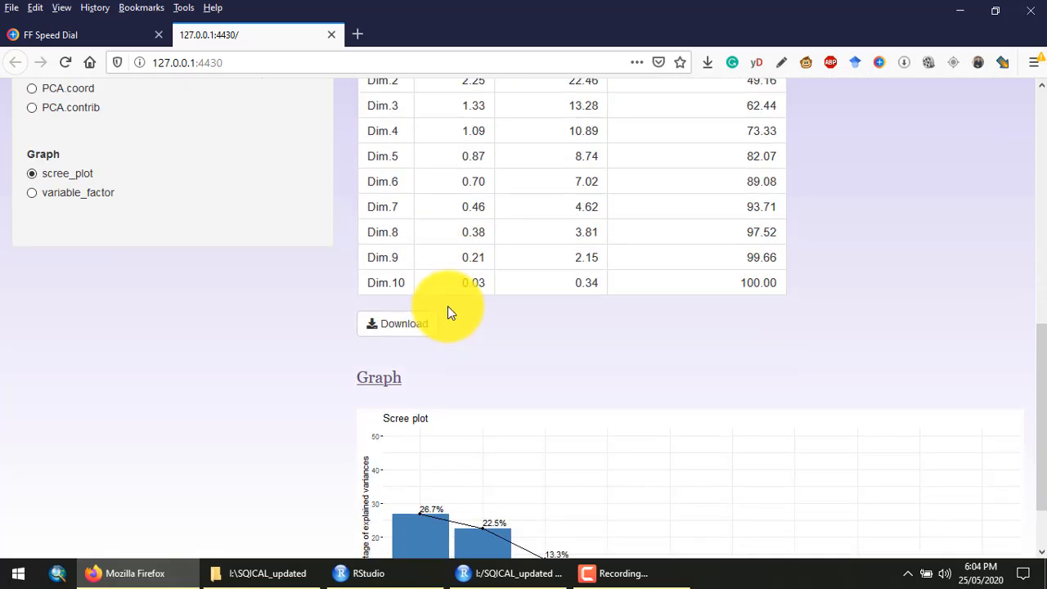
{"action": "scroll", "coordinate": [447, 311], "scroll_direction": "down", "scroll_amount": 1}
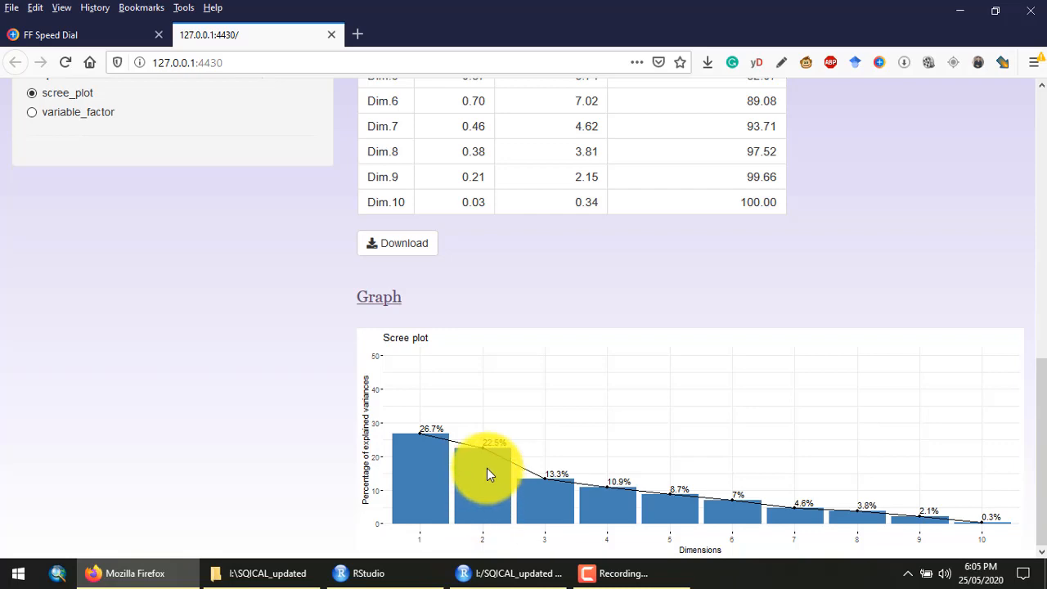
Step: Switch the PCA graph from the scree plot to variable_factor
{"action": "scroll", "coordinate": [718, 350], "scroll_direction": "up", "scroll_amount": 3}
{"action": "scroll", "coordinate": [491, 367], "scroll_direction": "down", "scroll_amount": 3}
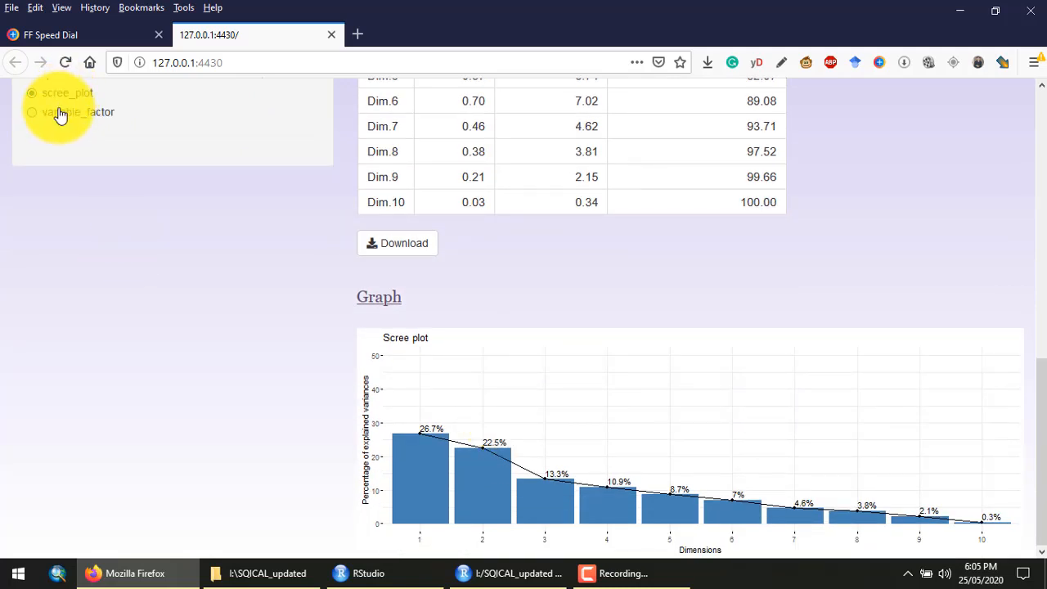
{"action": "left_click", "coordinate": [60, 114]}
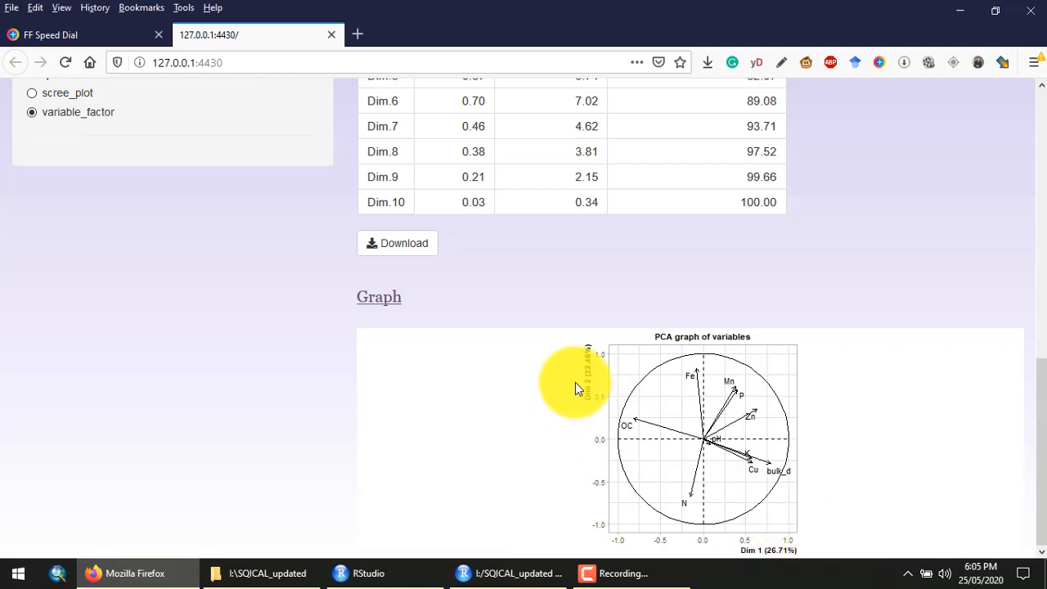
Step: Open the correlation results and examine the coefficient table, the P value table and the correlation graph
{"action": "scroll", "coordinate": [576, 382], "scroll_direction": "up", "scroll_amount": 2}
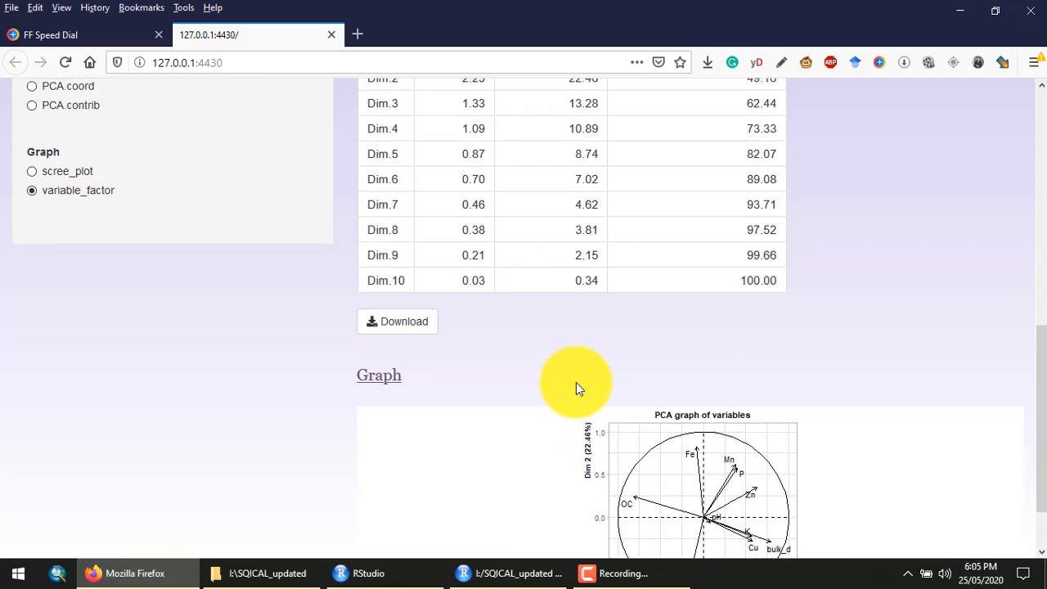
{"action": "scroll", "coordinate": [576, 381], "scroll_direction": "up", "scroll_amount": 5}
{"action": "scroll", "coordinate": [576, 378], "scroll_direction": "up", "scroll_amount": 2}
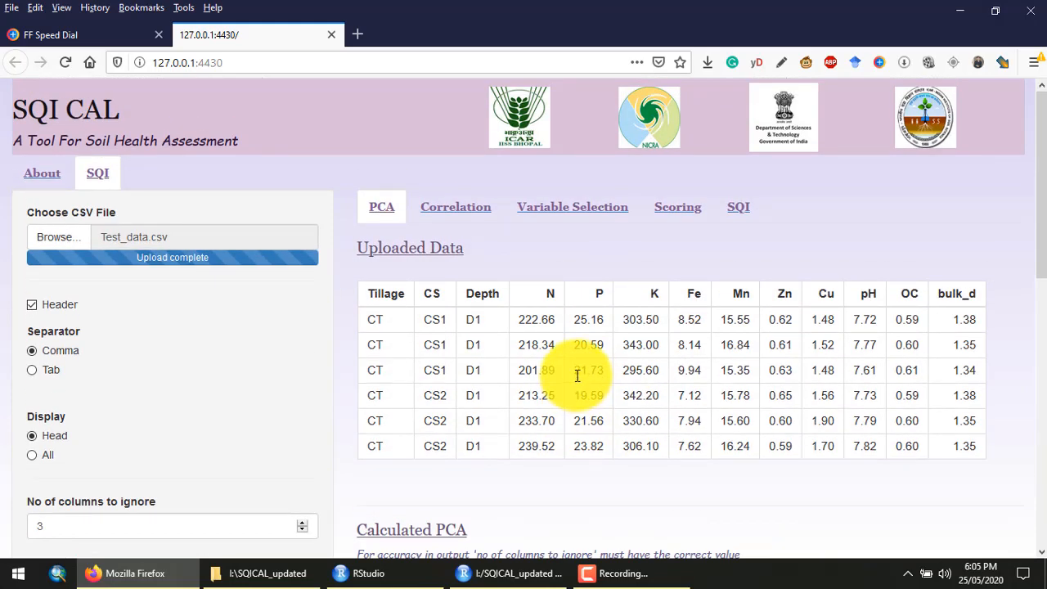
{"action": "left_click", "coordinate": [432, 218]}
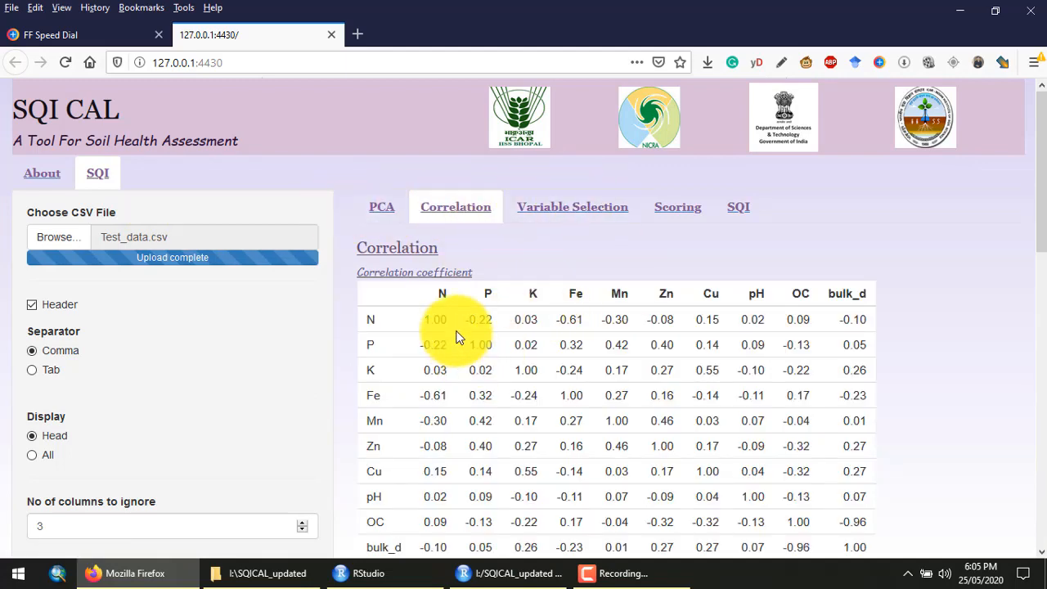
{"action": "scroll", "coordinate": [458, 337], "scroll_direction": "down", "scroll_amount": 3}
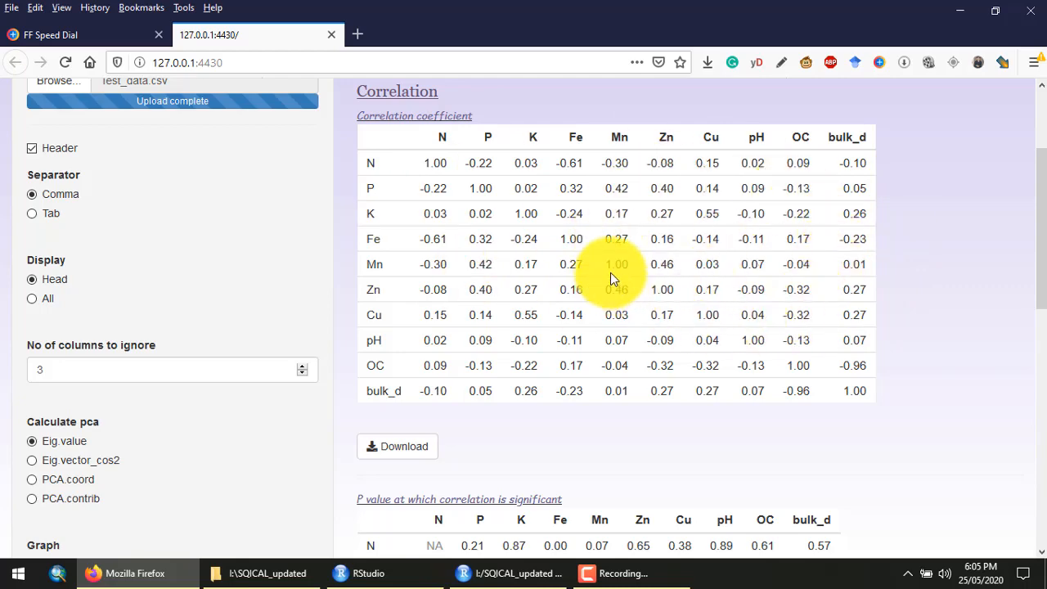
{"action": "scroll", "coordinate": [610, 272], "scroll_direction": "down", "scroll_amount": 3}
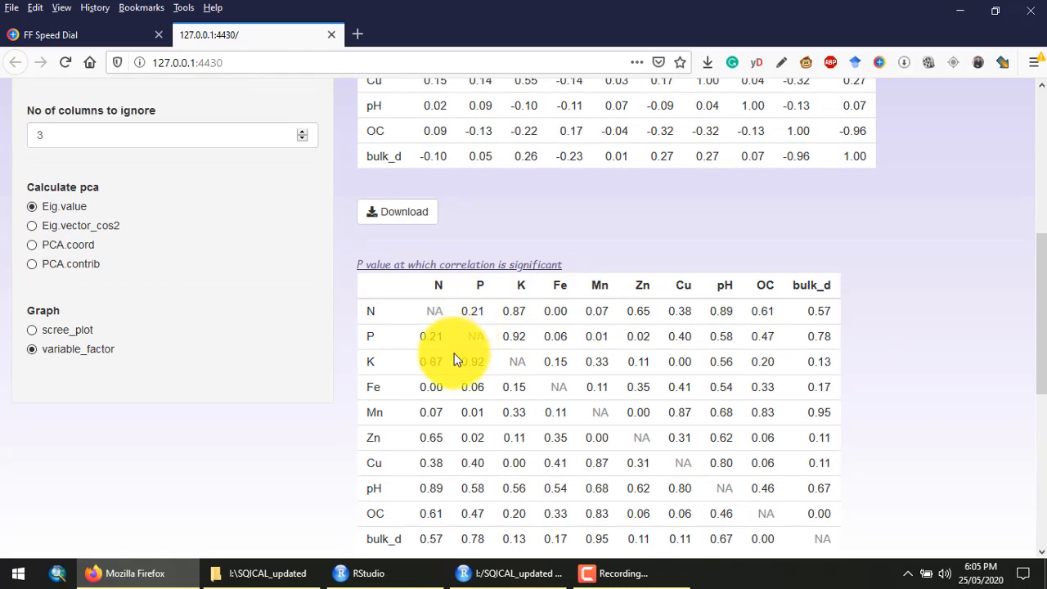
{"action": "scroll", "coordinate": [507, 327], "scroll_direction": "up", "scroll_amount": 3}
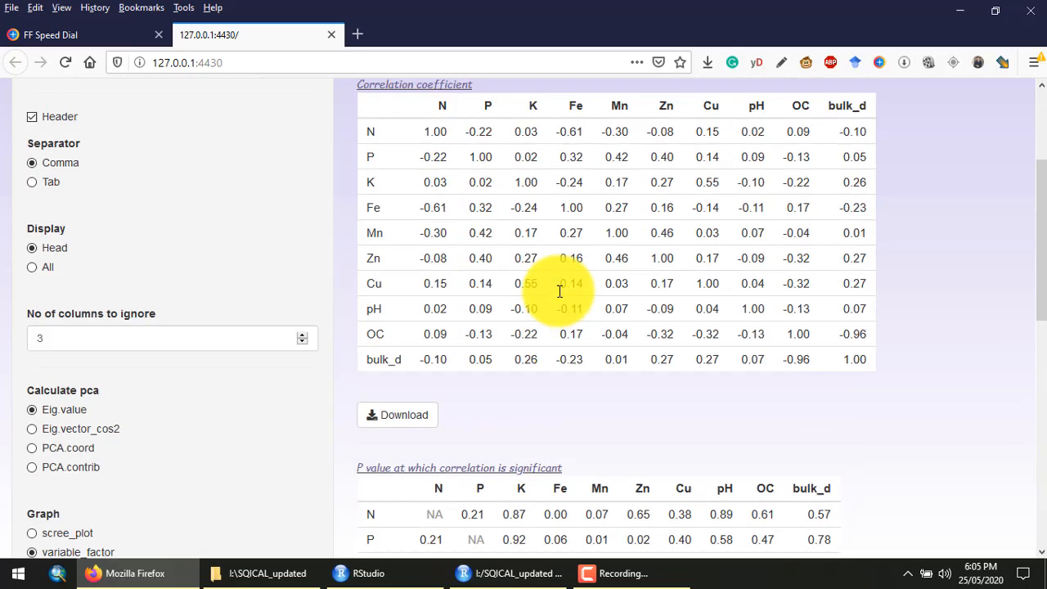
{"action": "scroll", "coordinate": [560, 287], "scroll_direction": "down", "scroll_amount": 4}
{"action": "scroll", "coordinate": [549, 293], "scroll_direction": "down", "scroll_amount": 4}
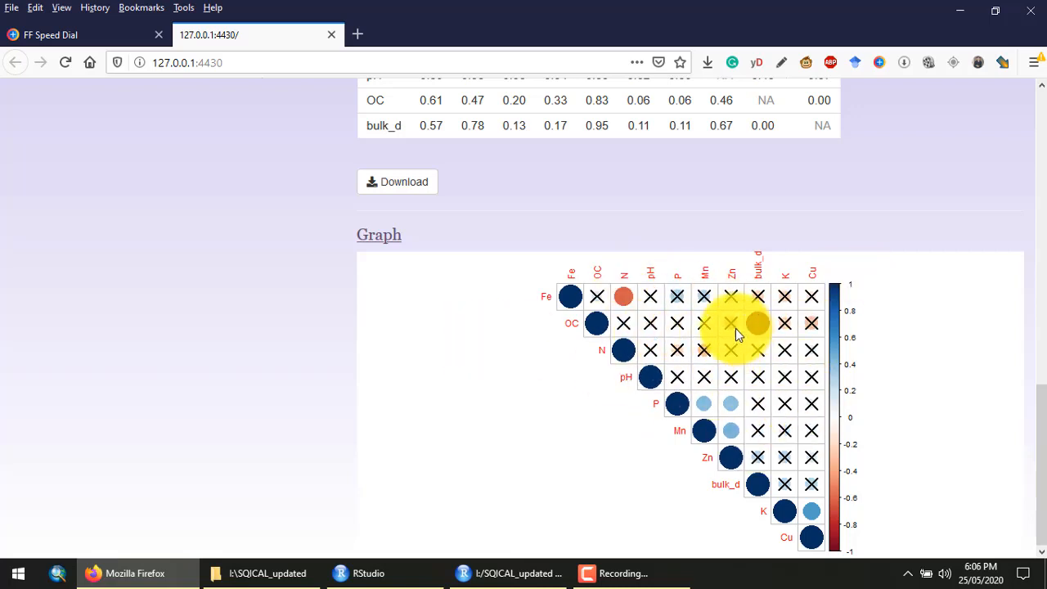
Step: Open the variable selection results and examine the PC weight values, the selected variables and their column numbers for scoring
{"action": "scroll", "coordinate": [350, 178], "scroll_direction": "up", "scroll_amount": 10}
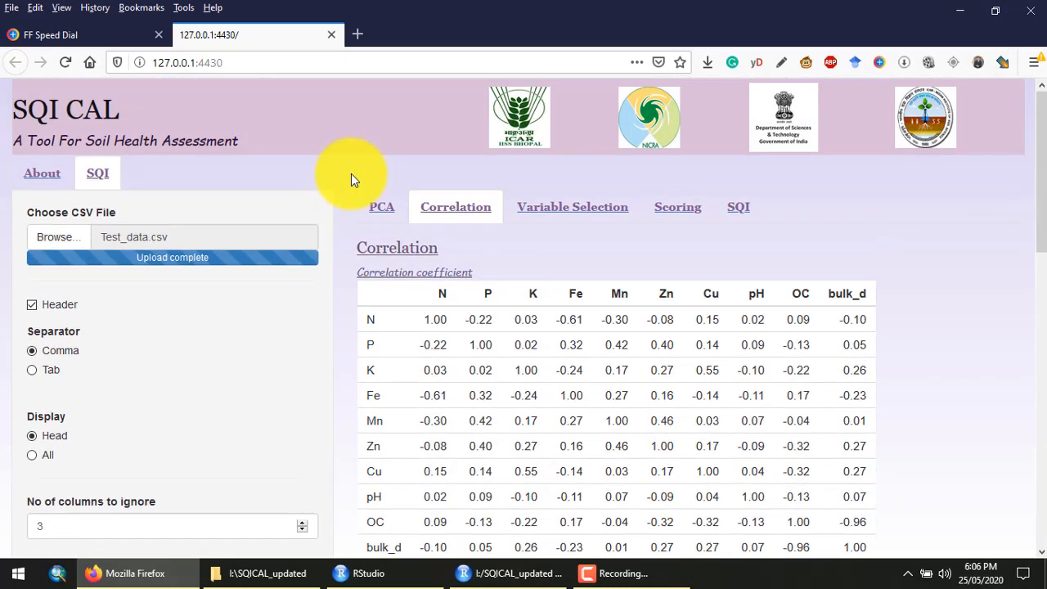
{"action": "left_click", "coordinate": [555, 215]}
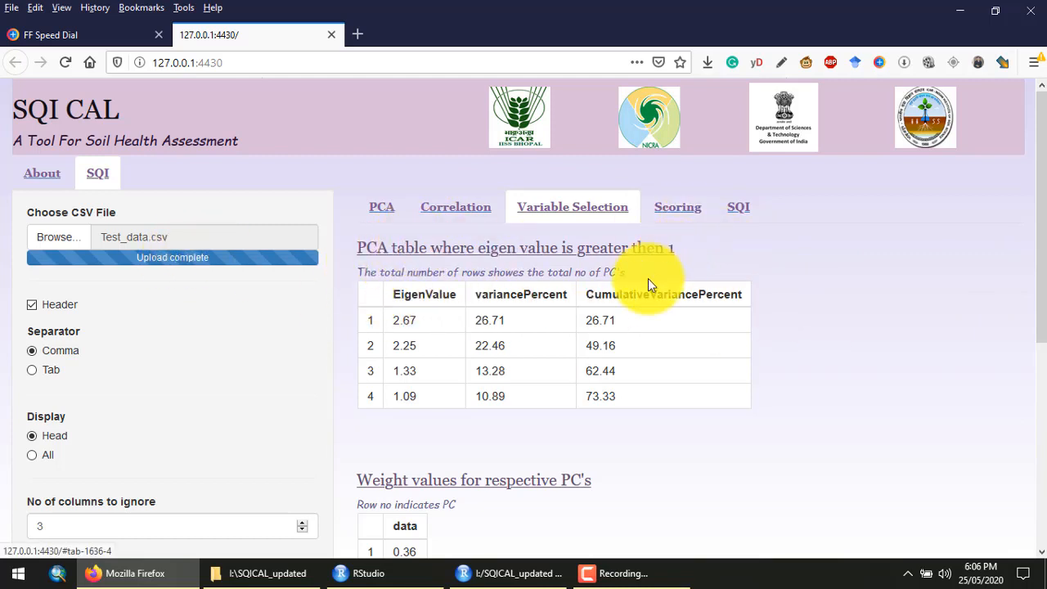
{"action": "scroll", "coordinate": [649, 291], "scroll_direction": "down", "scroll_amount": 3}
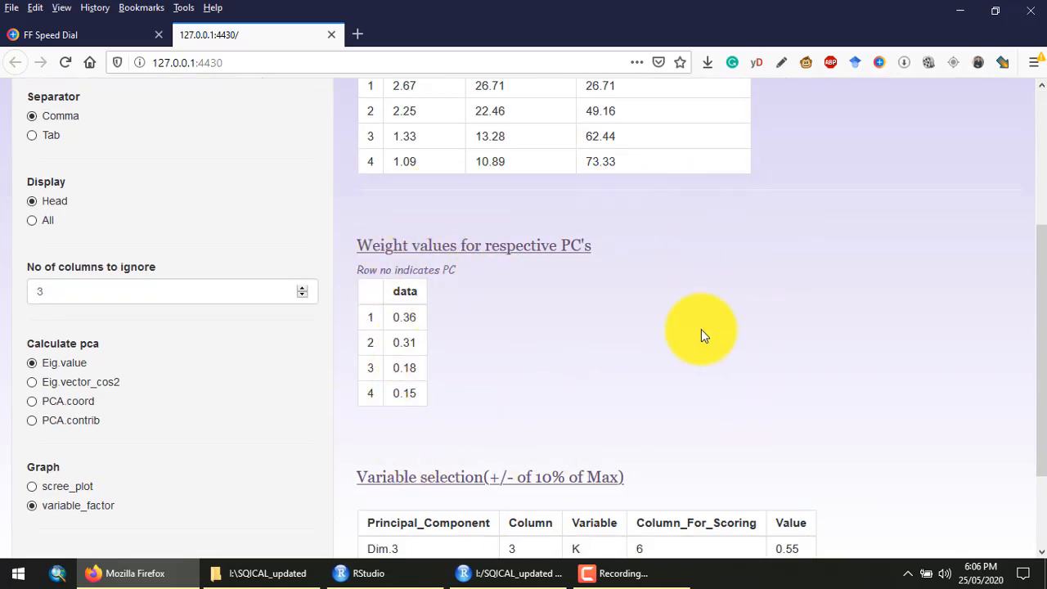
{"action": "scroll", "coordinate": [389, 250], "scroll_direction": "up", "scroll_amount": 2}
{"action": "scroll", "coordinate": [389, 245], "scroll_direction": "down", "scroll_amount": 3}
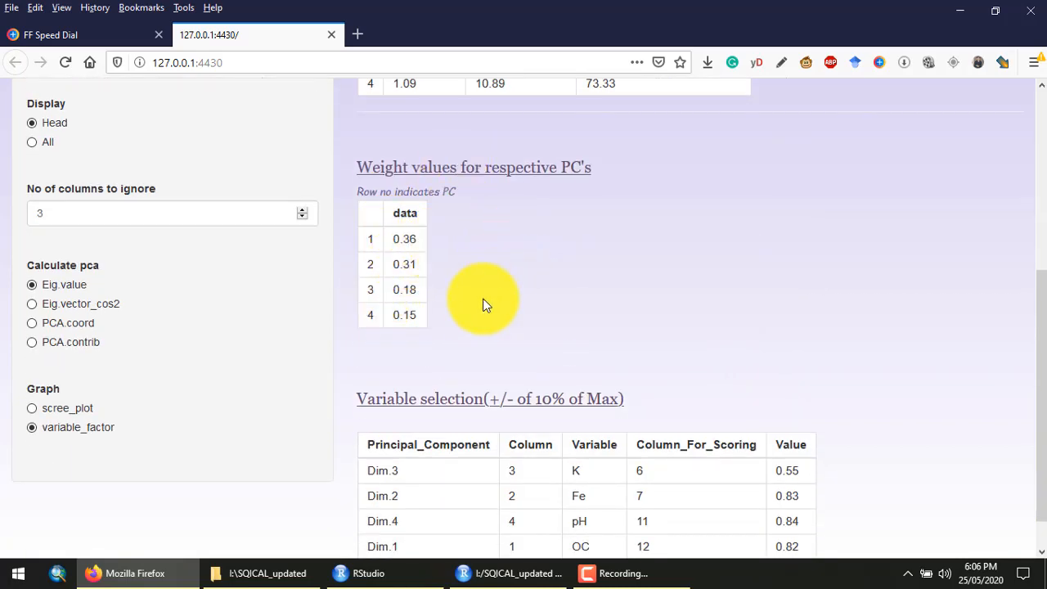
{"action": "left_click_drag", "start_coordinate": [373, 316], "coordinate": [436, 313]}
{"action": "scroll", "coordinate": [636, 259], "scroll_direction": "down", "scroll_amount": 1}
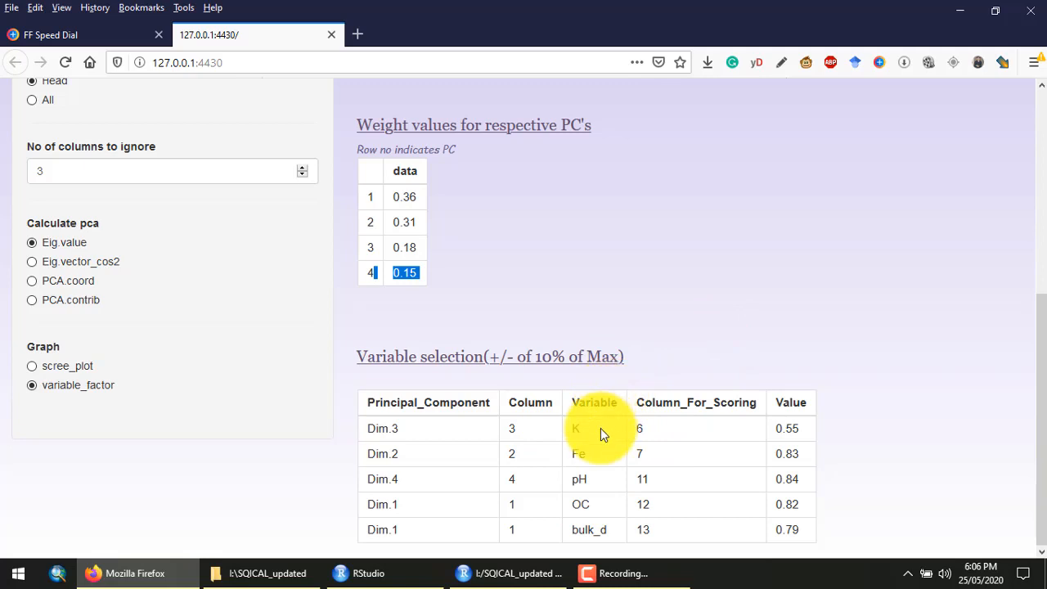
{"action": "left_click_drag", "start_coordinate": [601, 428], "coordinate": [558, 432]}
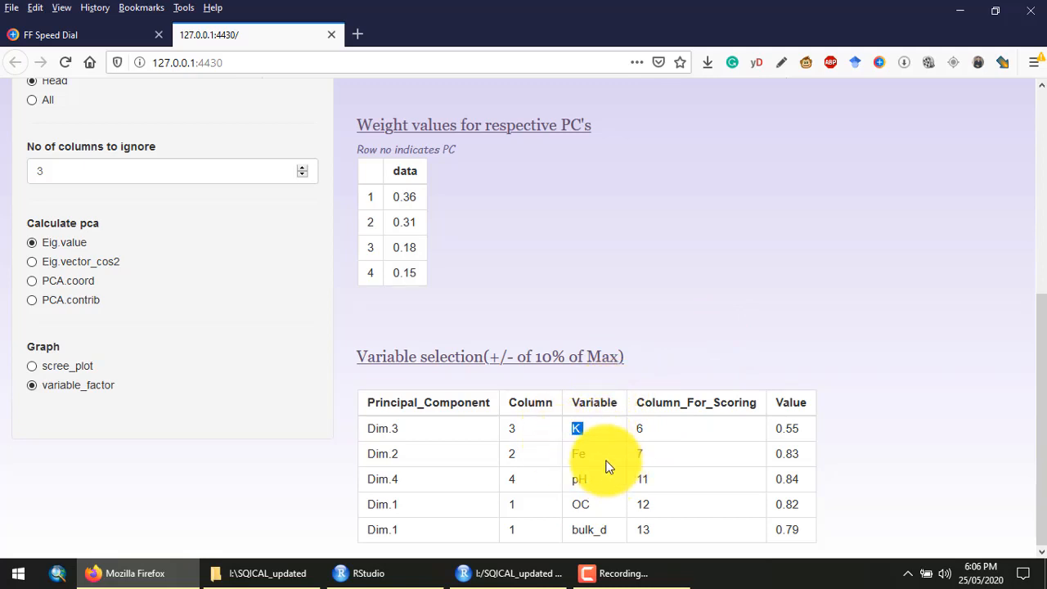
{"action": "left_click_drag", "start_coordinate": [605, 456], "coordinate": [554, 452]}
{"action": "left_click_drag", "start_coordinate": [597, 486], "coordinate": [537, 503]}
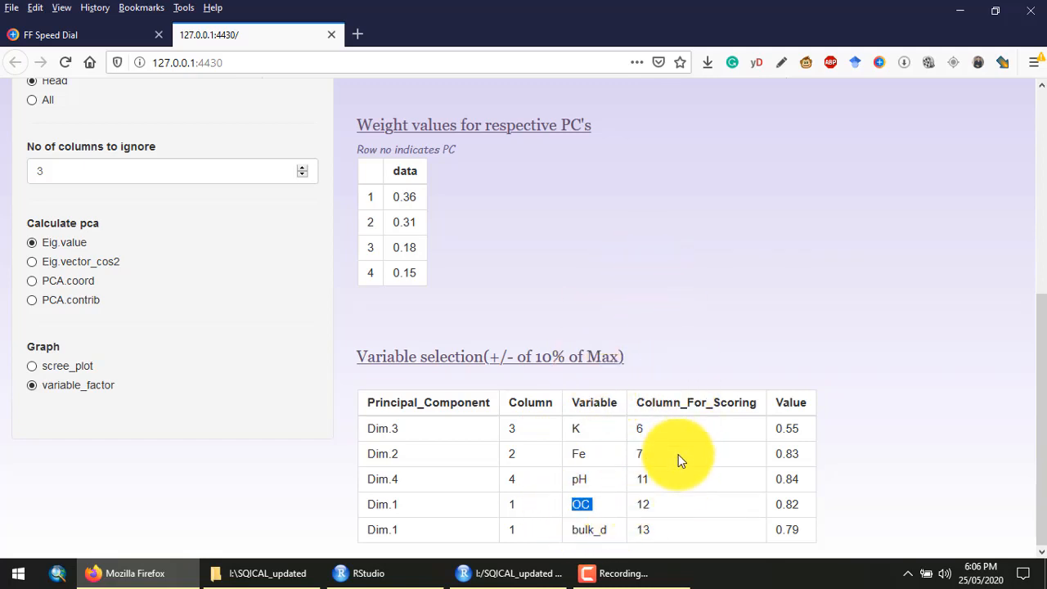
{"action": "left_click", "coordinate": [676, 398]}
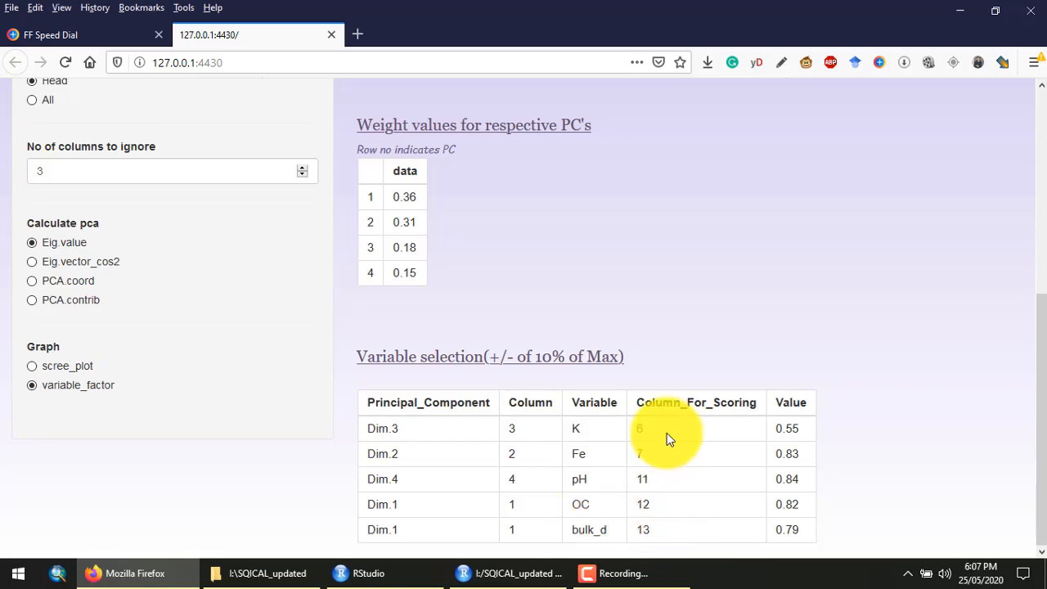
Step: Open the scoring section and choose column 13 for the Less is better scoring function
{"action": "scroll", "coordinate": [684, 393], "scroll_direction": "up", "scroll_amount": 4}
{"action": "scroll", "coordinate": [686, 318], "scroll_direction": "up", "scroll_amount": 1}
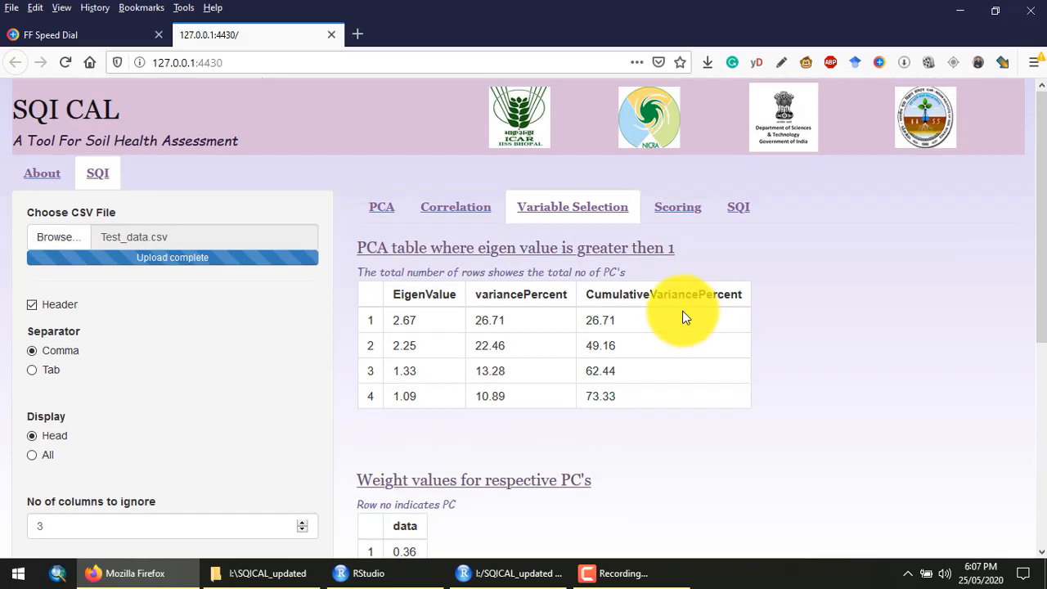
{"action": "left_click", "coordinate": [669, 211]}
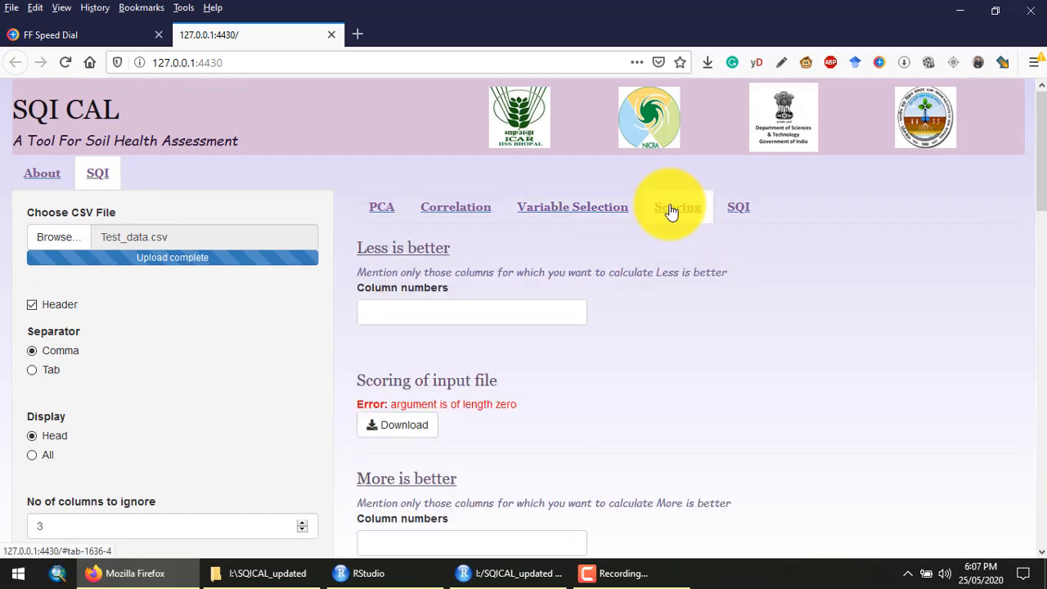
{"action": "scroll", "coordinate": [663, 206], "scroll_direction": "down", "scroll_amount": 3}
{"action": "scroll", "coordinate": [626, 215], "scroll_direction": "up", "scroll_amount": 2}
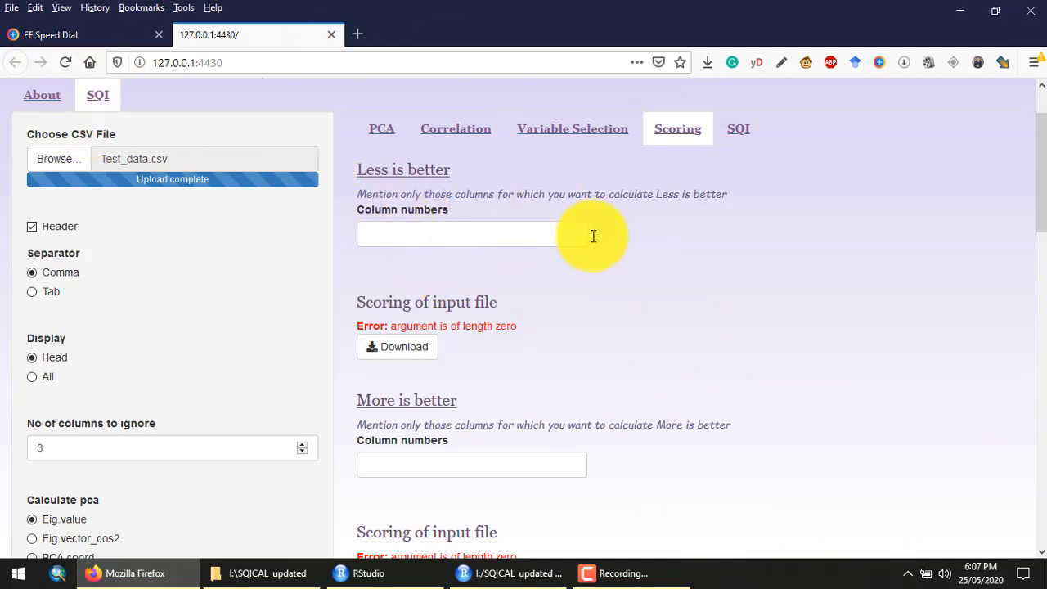
{"action": "left_click", "coordinate": [455, 234]}
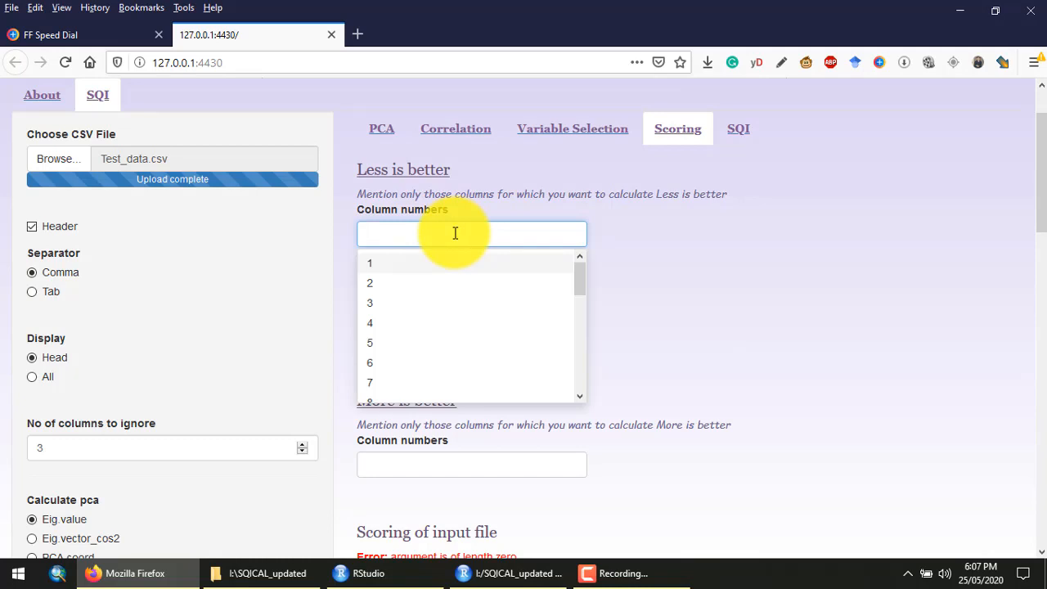
{"action": "type", "text": "13"}
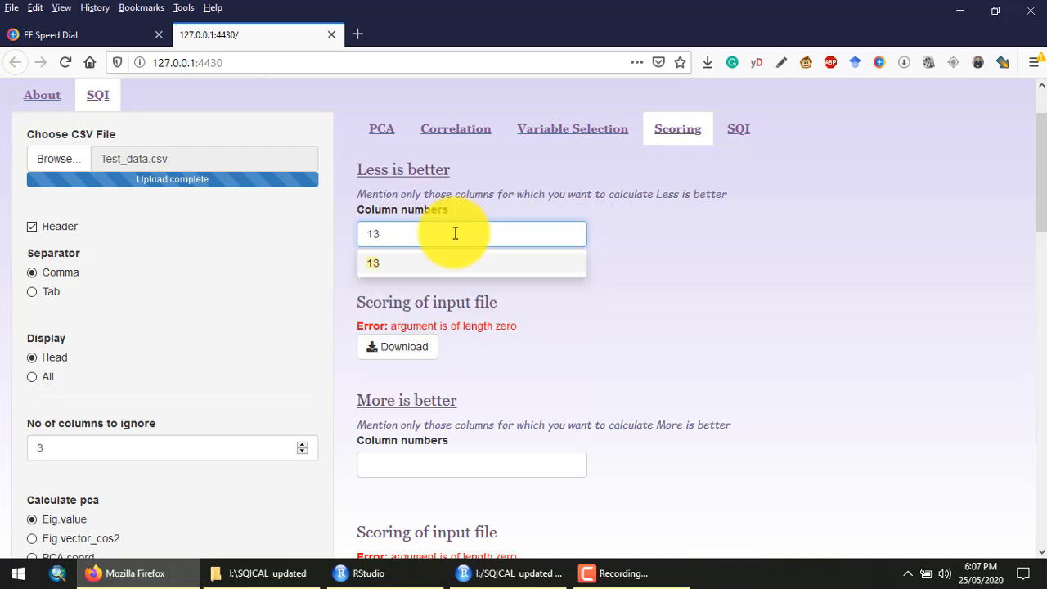
{"action": "left_click", "coordinate": [458, 263]}
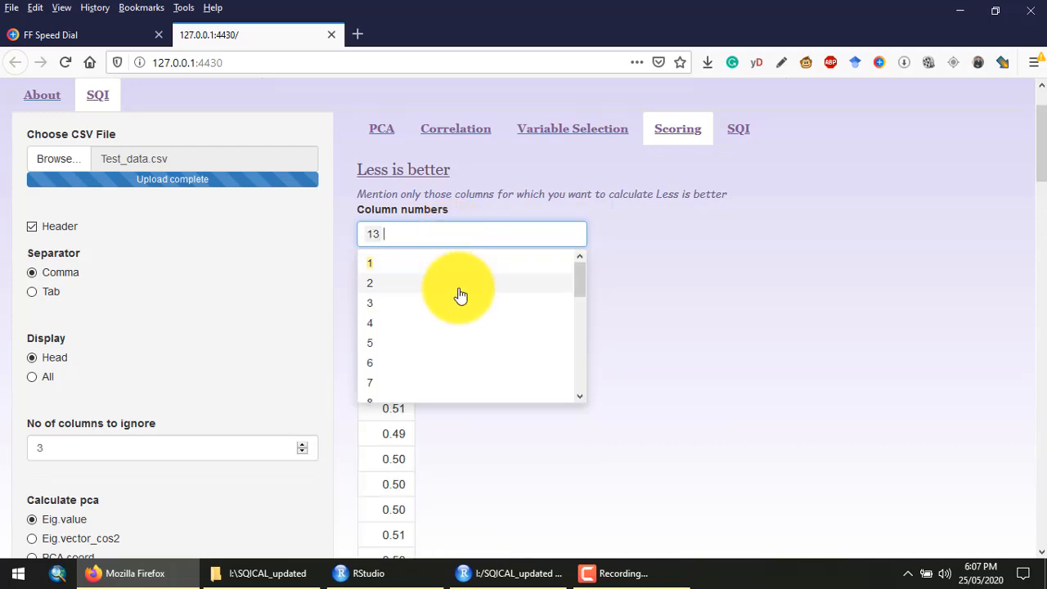
{"action": "left_click", "coordinate": [801, 249]}
Step: Choose columns 6 and 12 for the More is better scoring function
{"action": "scroll", "coordinate": [631, 311], "scroll_direction": "down", "scroll_amount": 3}
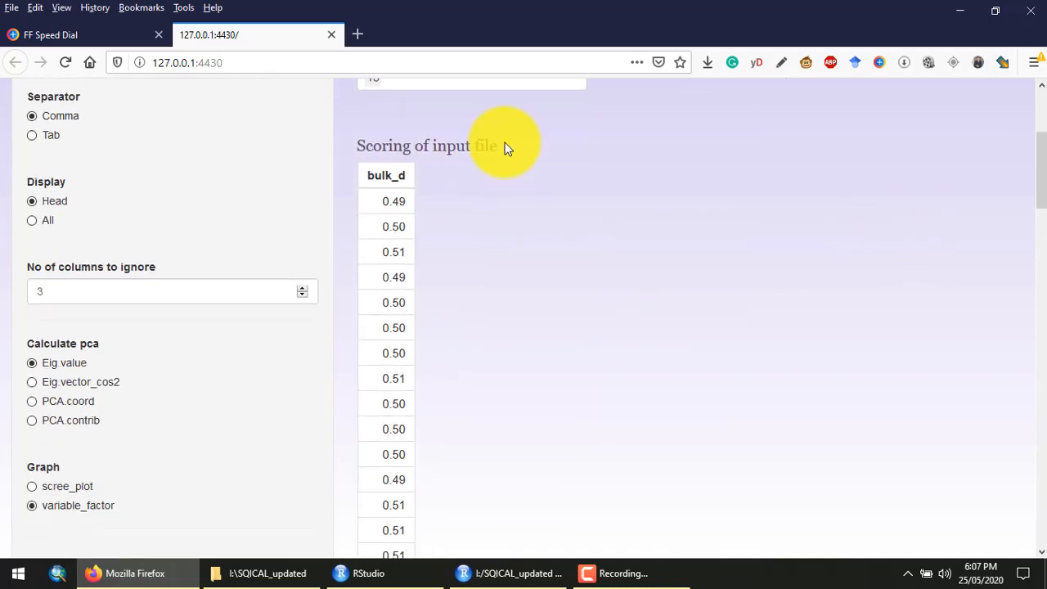
{"action": "scroll", "coordinate": [448, 262], "scroll_direction": "down", "scroll_amount": 10}
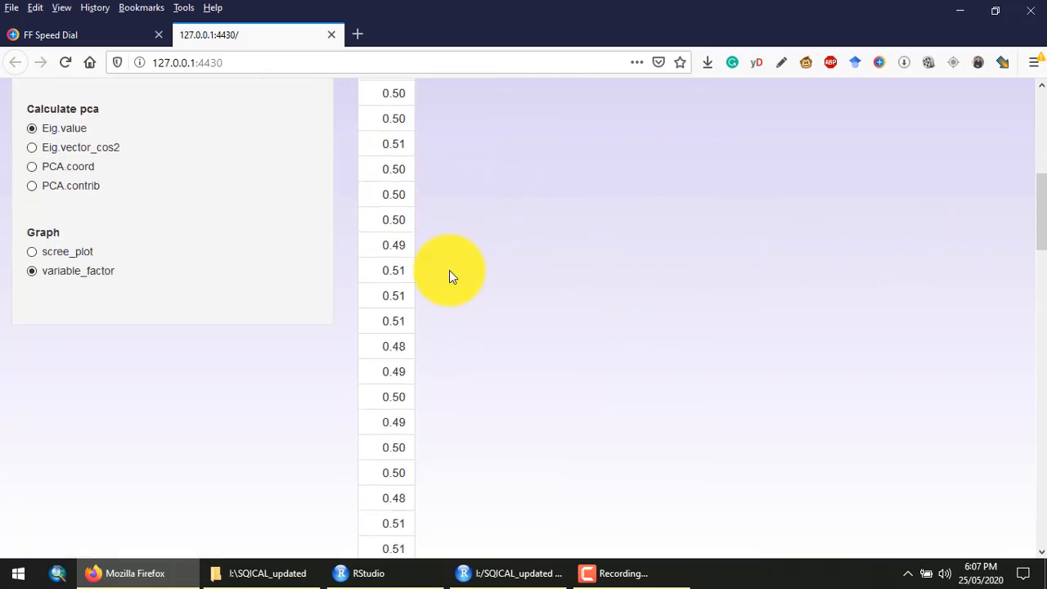
{"action": "scroll", "coordinate": [461, 270], "scroll_direction": "up", "scroll_amount": 10}
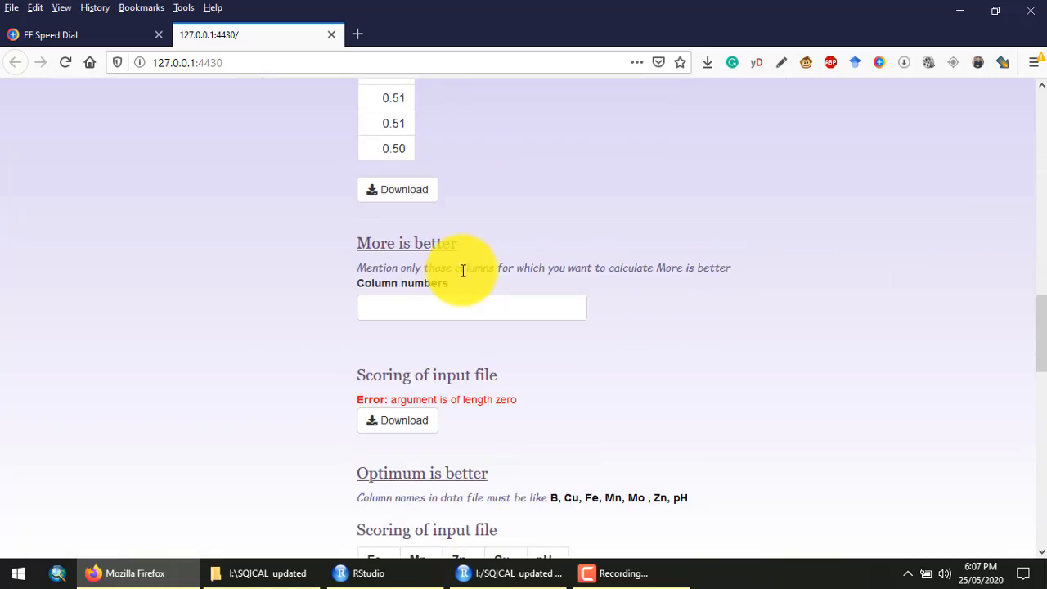
{"action": "scroll", "coordinate": [462, 270], "scroll_direction": "down", "scroll_amount": 3}
{"action": "scroll", "coordinate": [462, 270], "scroll_direction": "up", "scroll_amount": 3}
{"action": "left_click", "coordinate": [454, 227]}
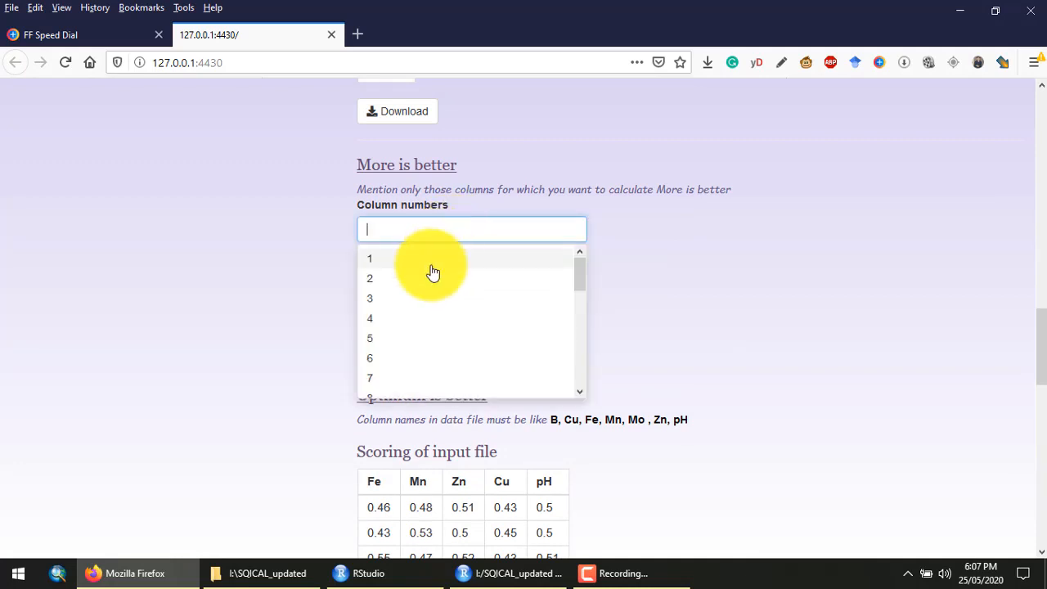
{"action": "left_click", "coordinate": [382, 358]}
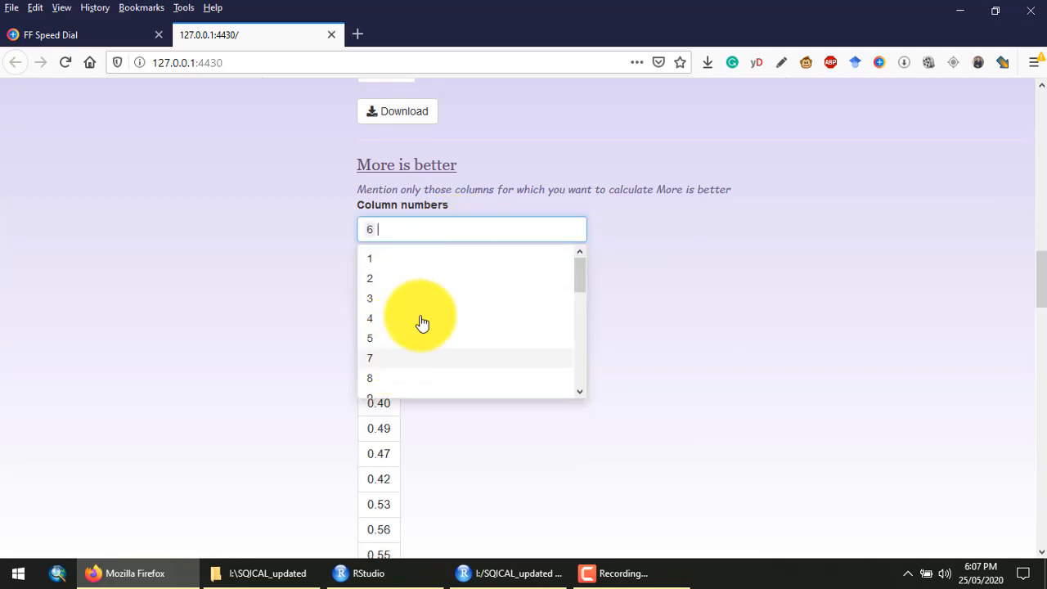
{"action": "scroll", "coordinate": [428, 306], "scroll_direction": "down", "scroll_amount": 5}
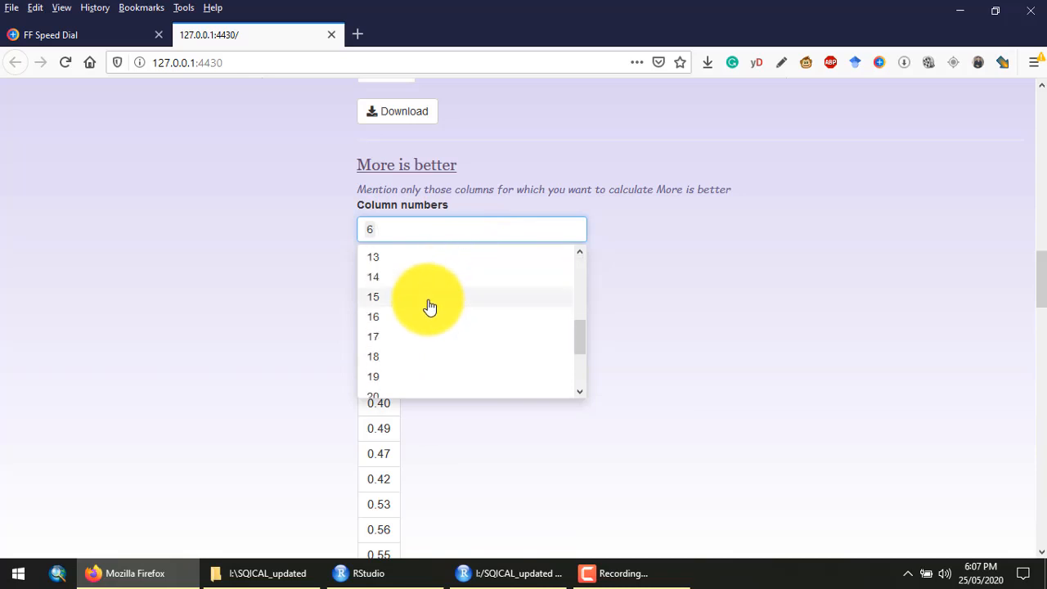
{"action": "scroll", "coordinate": [393, 302], "scroll_direction": "up", "scroll_amount": 2}
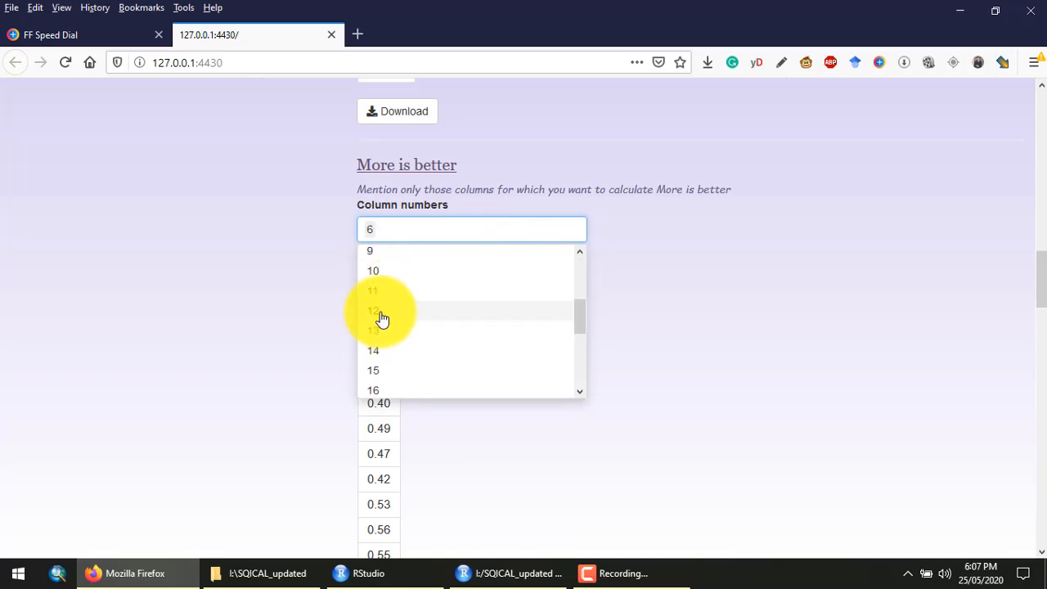
{"action": "left_click", "coordinate": [382, 319]}
{"action": "left_click", "coordinate": [794, 255]}
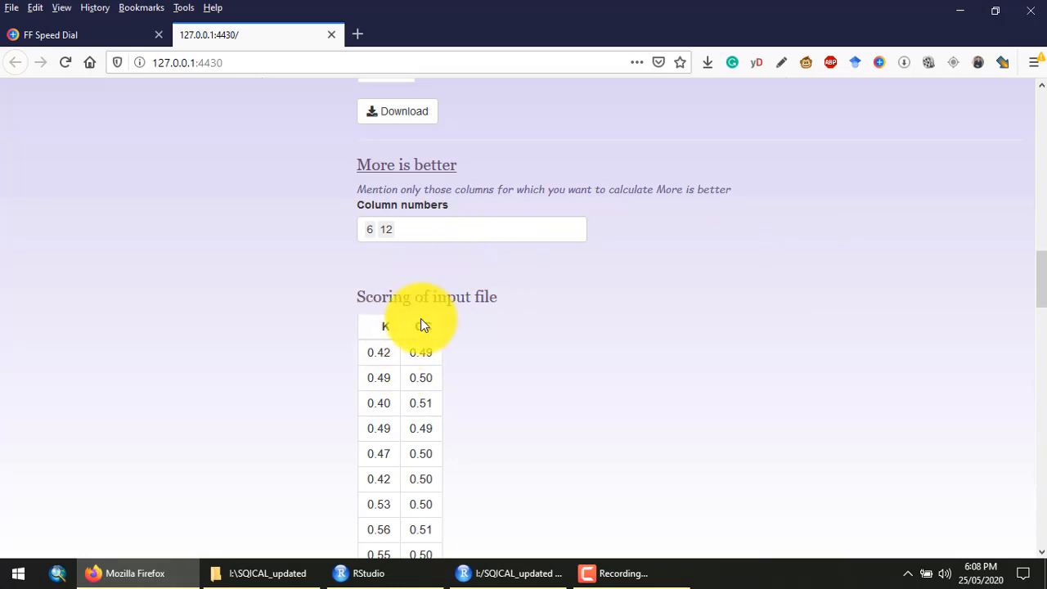
Step: Examine the Optimum is better scoring table, and bring up and cancel the download of the More is better scores
{"action": "scroll", "coordinate": [423, 321], "scroll_direction": "down", "scroll_amount": 12}
{"action": "scroll", "coordinate": [431, 315], "scroll_direction": "down", "scroll_amount": 5}
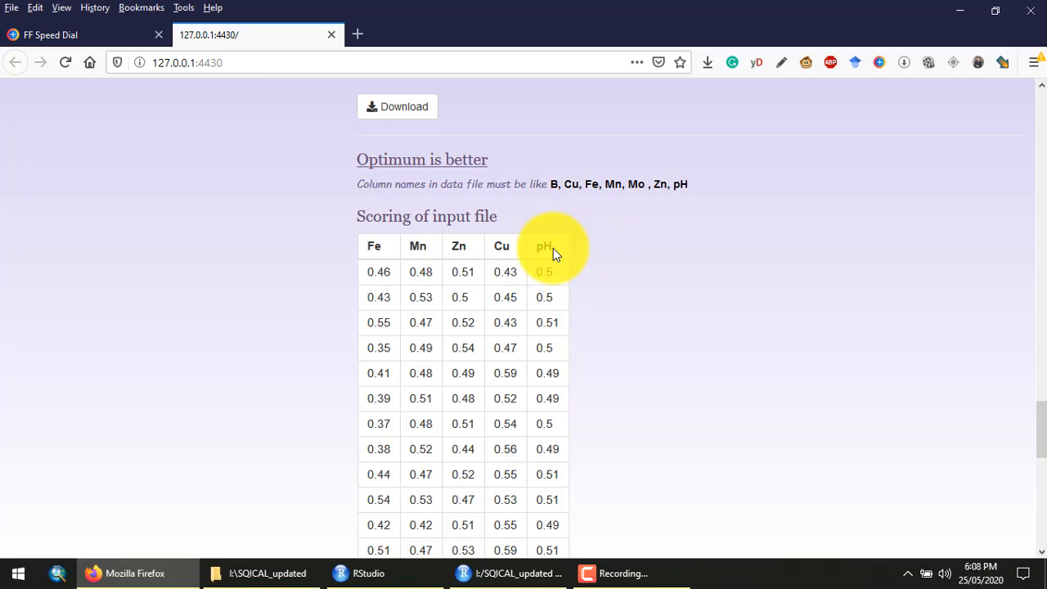
{"action": "scroll", "coordinate": [245, 258], "scroll_direction": "down", "scroll_amount": 3}
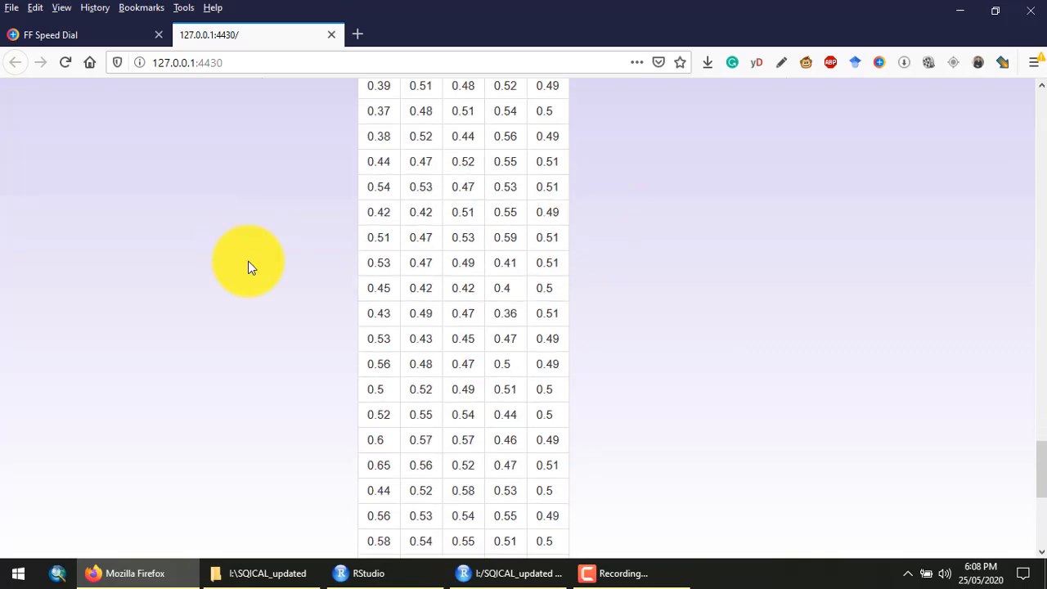
{"action": "scroll", "coordinate": [248, 261], "scroll_direction": "down", "scroll_amount": 5}
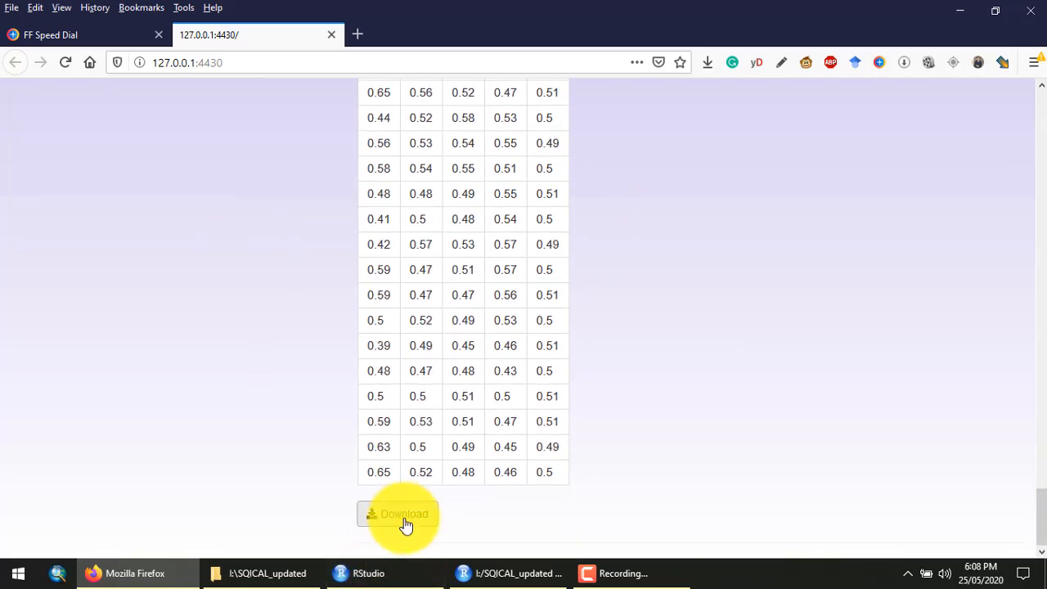
{"action": "scroll", "coordinate": [405, 524], "scroll_direction": "up", "scroll_amount": 8}
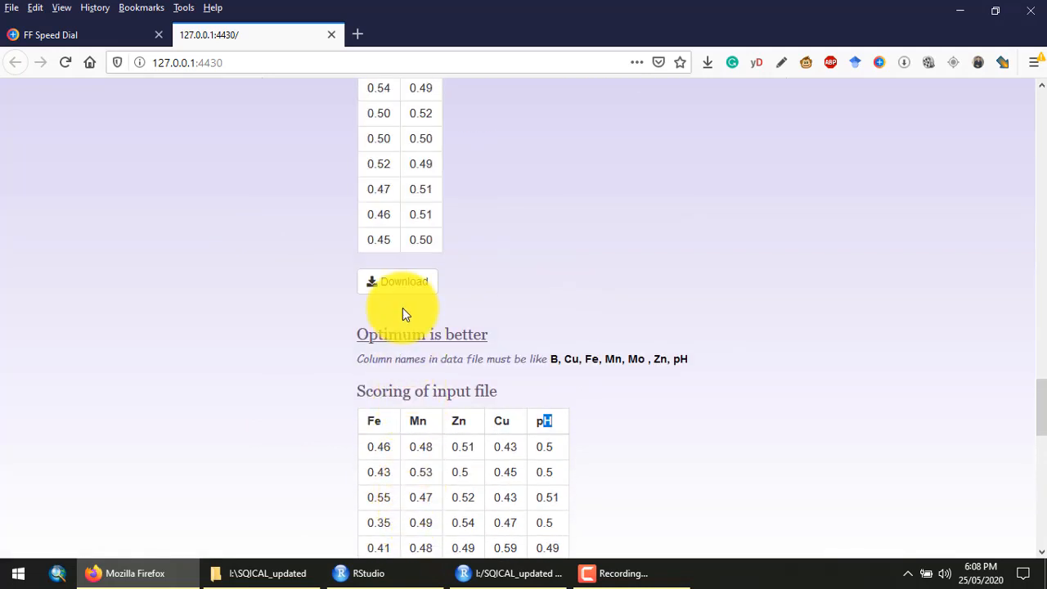
{"action": "left_click", "coordinate": [407, 283]}
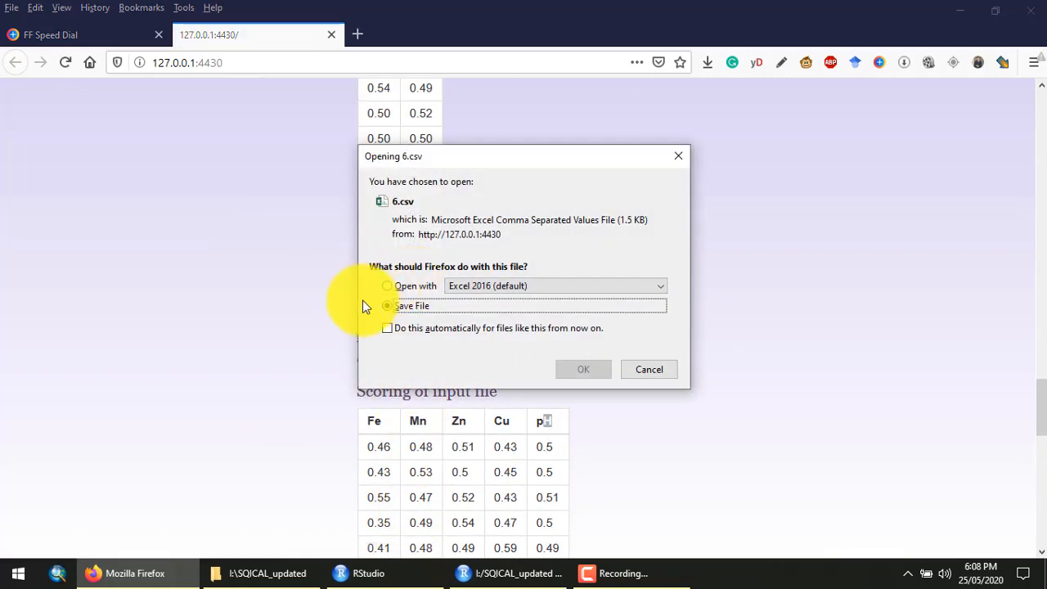
{"action": "left_click", "coordinate": [659, 373]}
Step: Open the Soil Quality Index results and examine the SQI table and the box plot below it
{"action": "scroll", "coordinate": [671, 372], "scroll_direction": "up", "scroll_amount": 10}
{"action": "scroll", "coordinate": [671, 372], "scroll_direction": "up", "scroll_amount": 15}
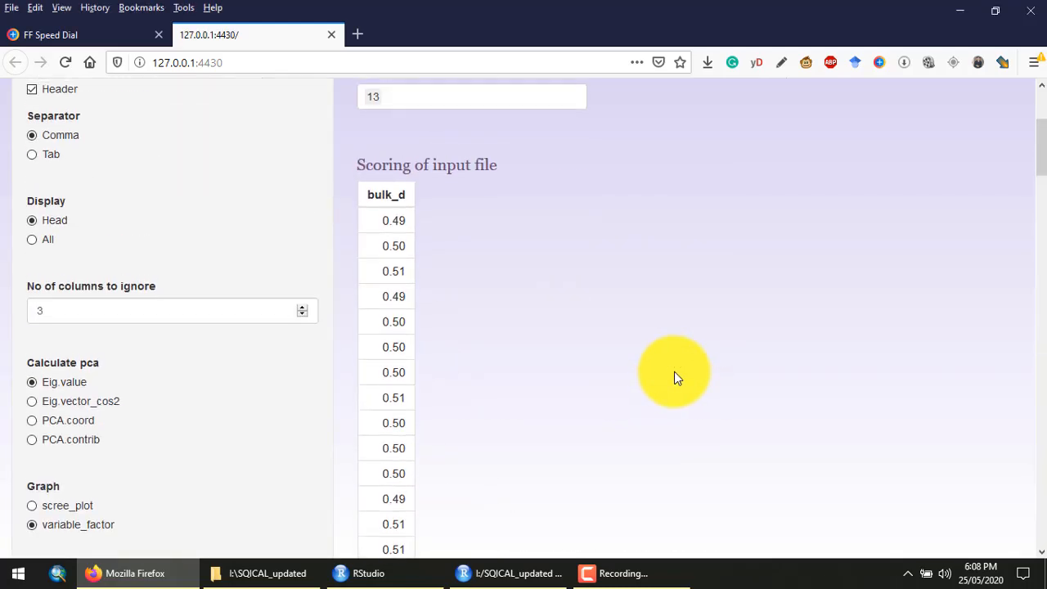
{"action": "scroll", "coordinate": [673, 371], "scroll_direction": "up", "scroll_amount": 5}
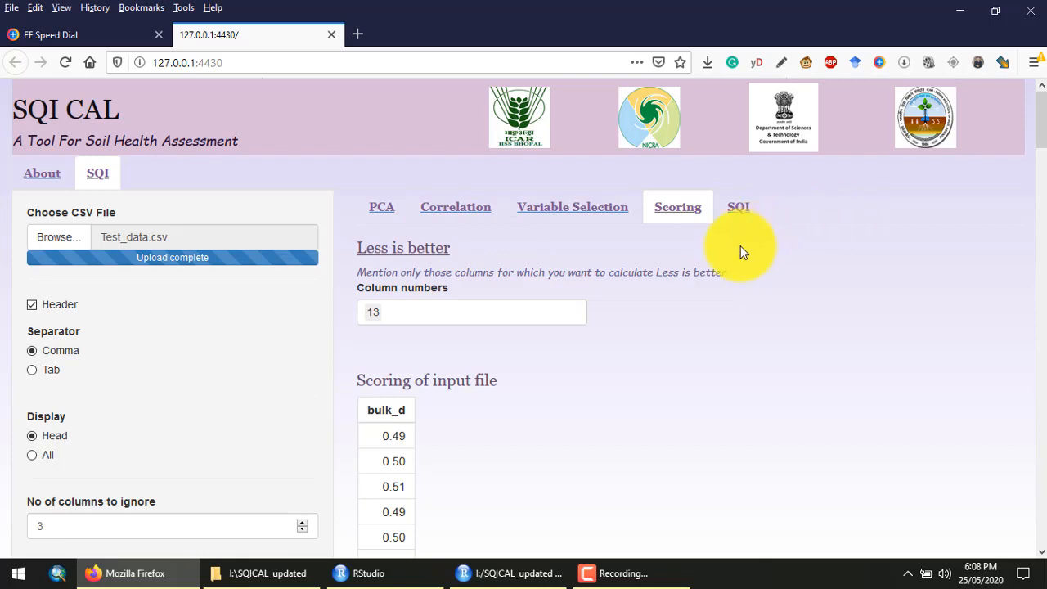
{"action": "left_click", "coordinate": [741, 210]}
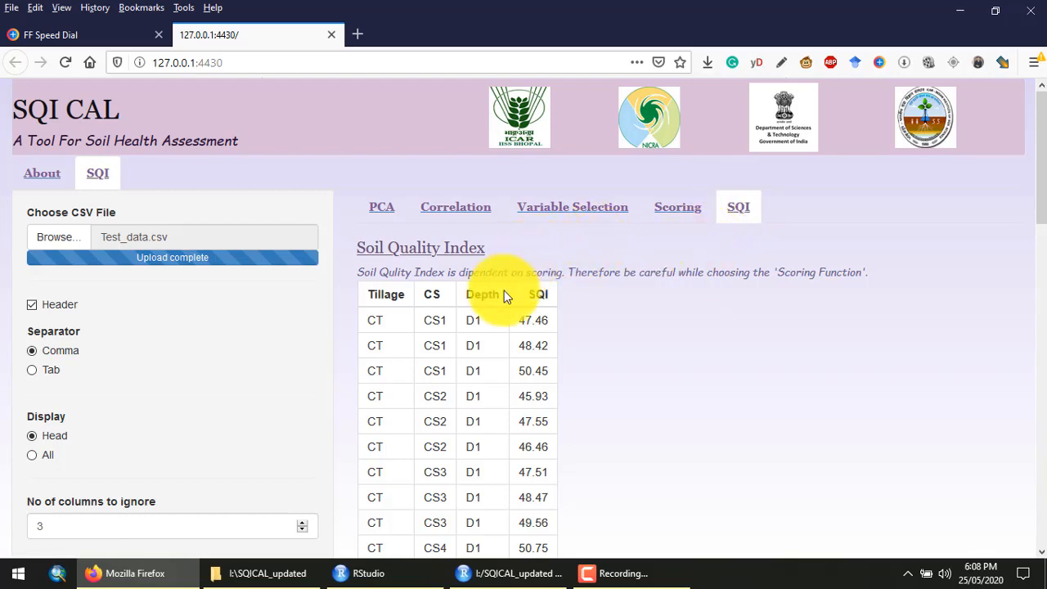
{"action": "scroll", "coordinate": [442, 332], "scroll_direction": "down", "scroll_amount": 6}
{"action": "scroll", "coordinate": [446, 331], "scroll_direction": "down", "scroll_amount": 6}
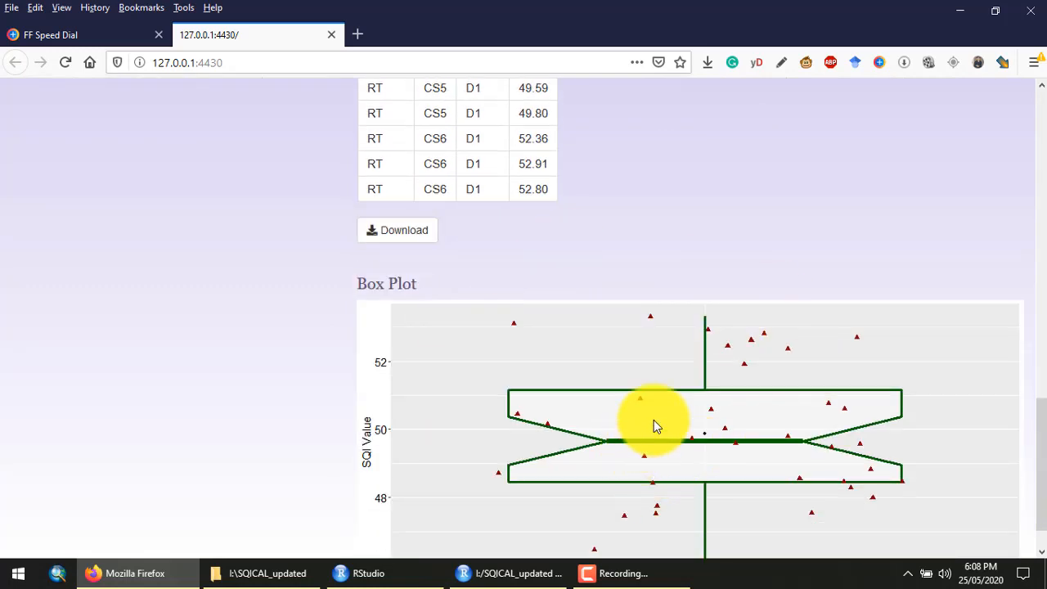
{"action": "scroll", "coordinate": [654, 420], "scroll_direction": "down", "scroll_amount": 1}
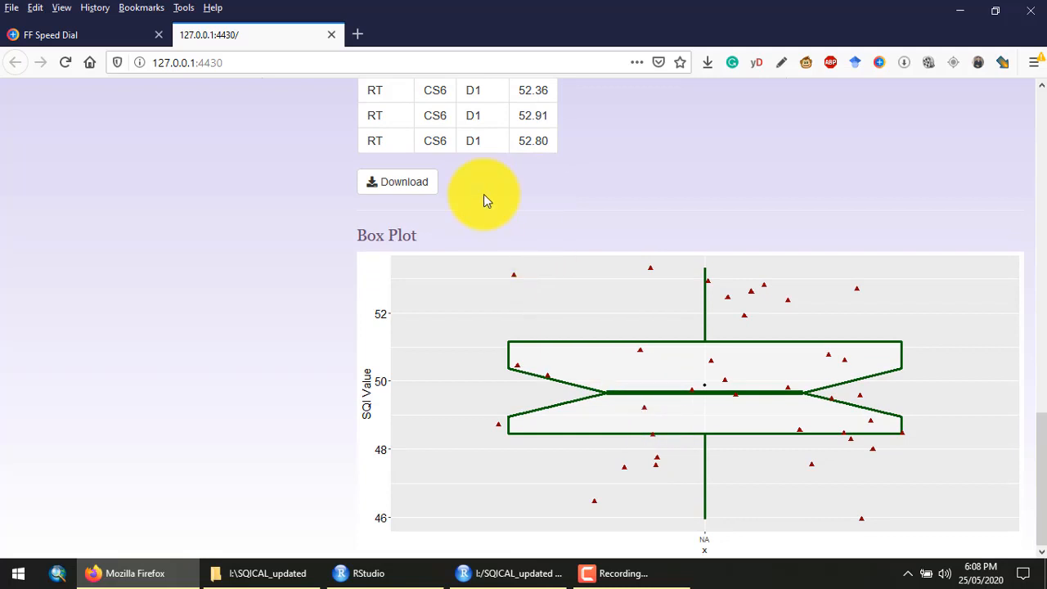
Step: Download the Soil Quality Index table as sqi.csv and copy the box plot image
{"action": "left_click", "coordinate": [415, 196]}
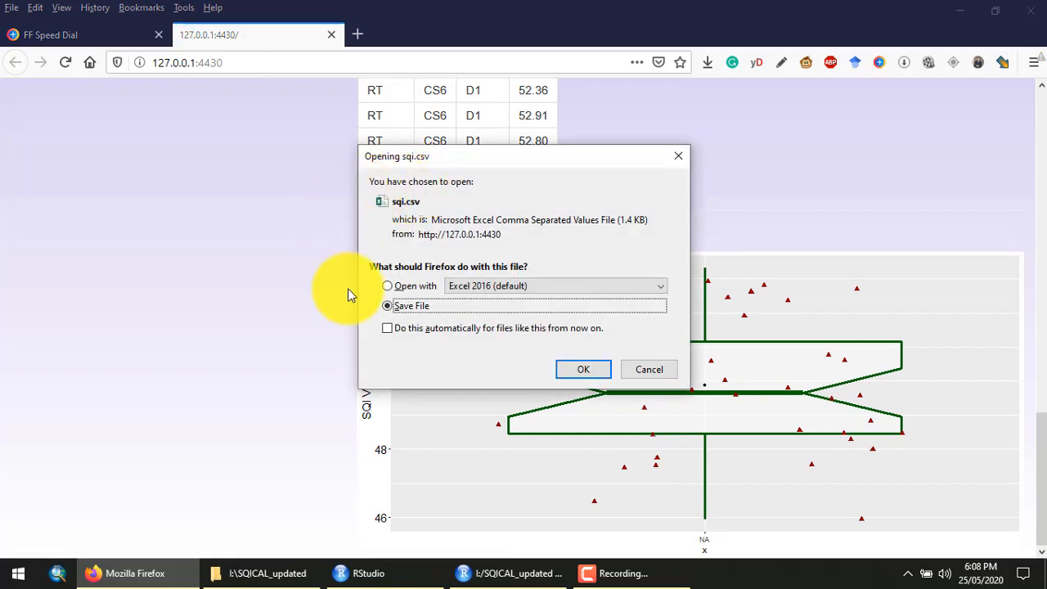
{"action": "left_click", "coordinate": [574, 369]}
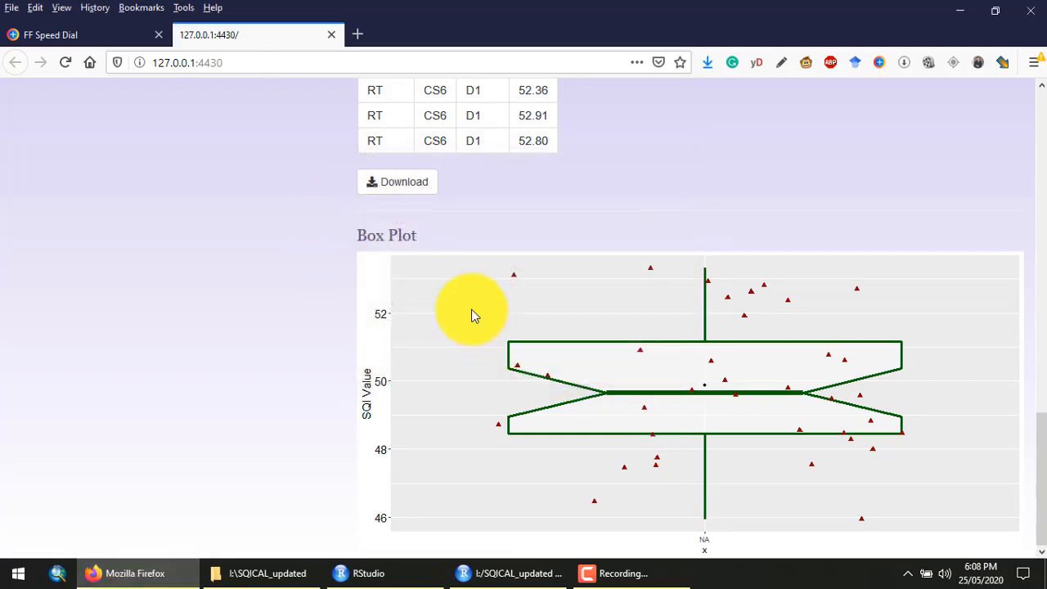
{"action": "right_click", "coordinate": [473, 316]}
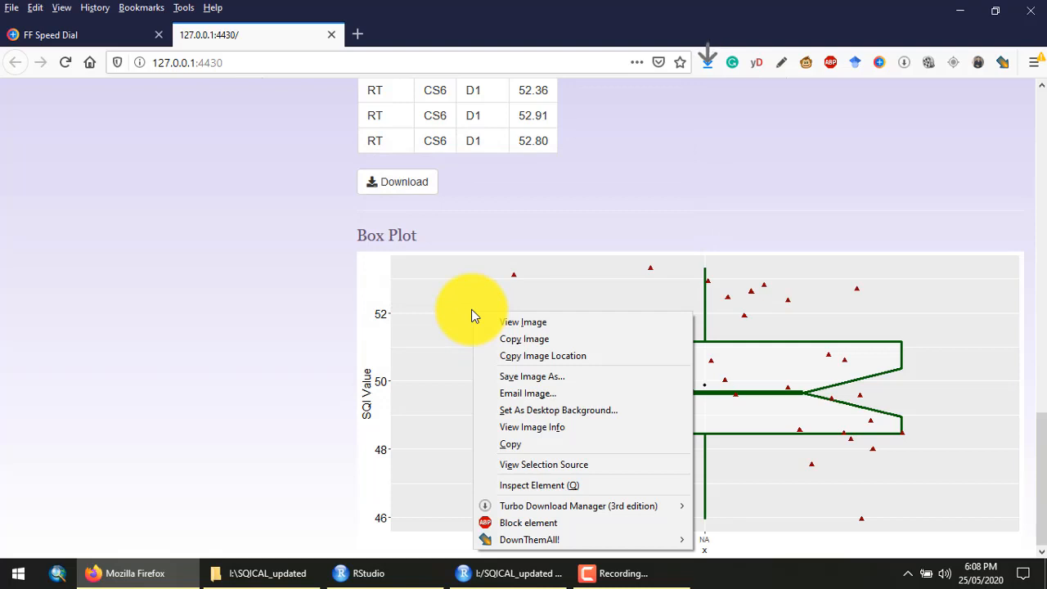
{"action": "left_click", "coordinate": [513, 338]}
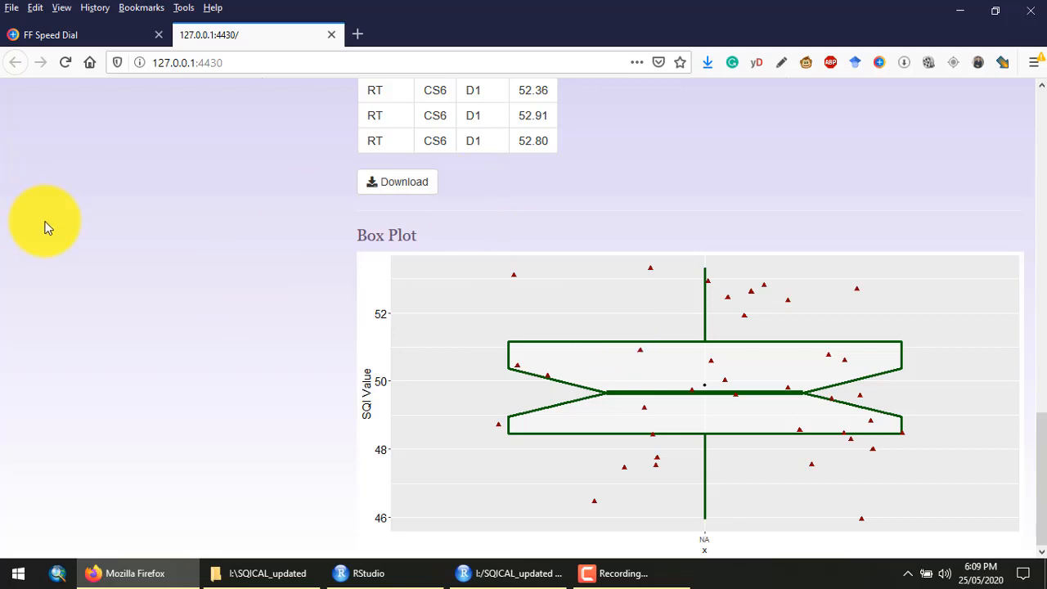
Step: Open the About page with the tool's description and work flow
{"action": "scroll", "coordinate": [45, 226], "scroll_direction": "up", "scroll_amount": 15}
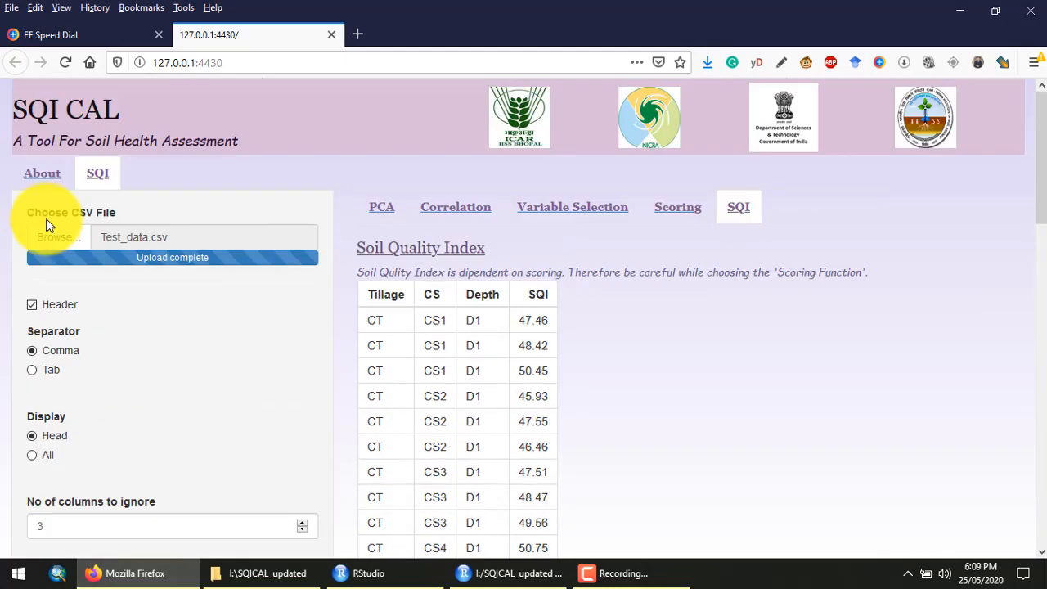
{"action": "left_click", "coordinate": [48, 174]}
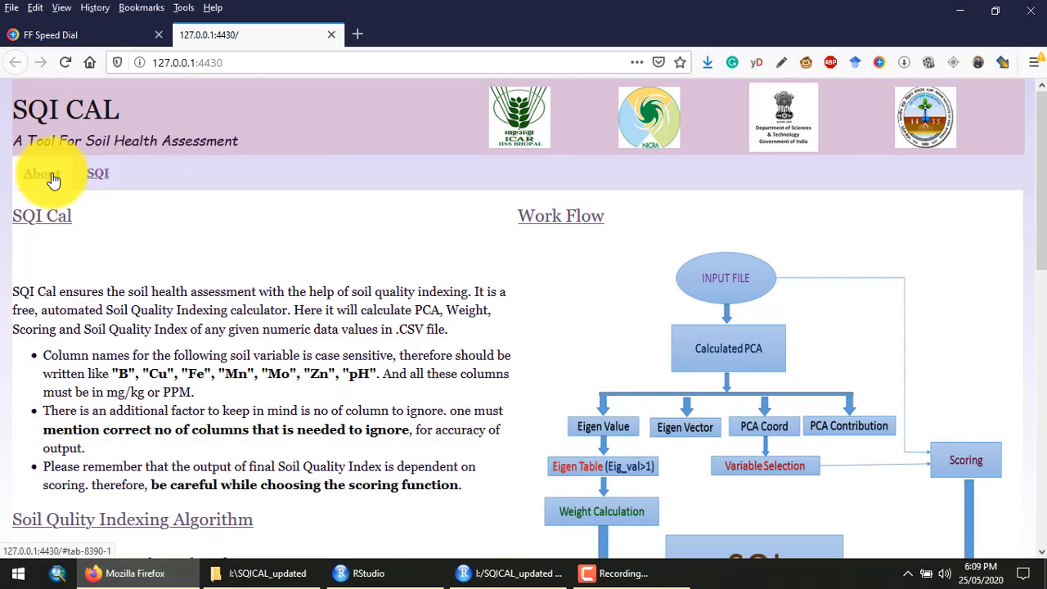